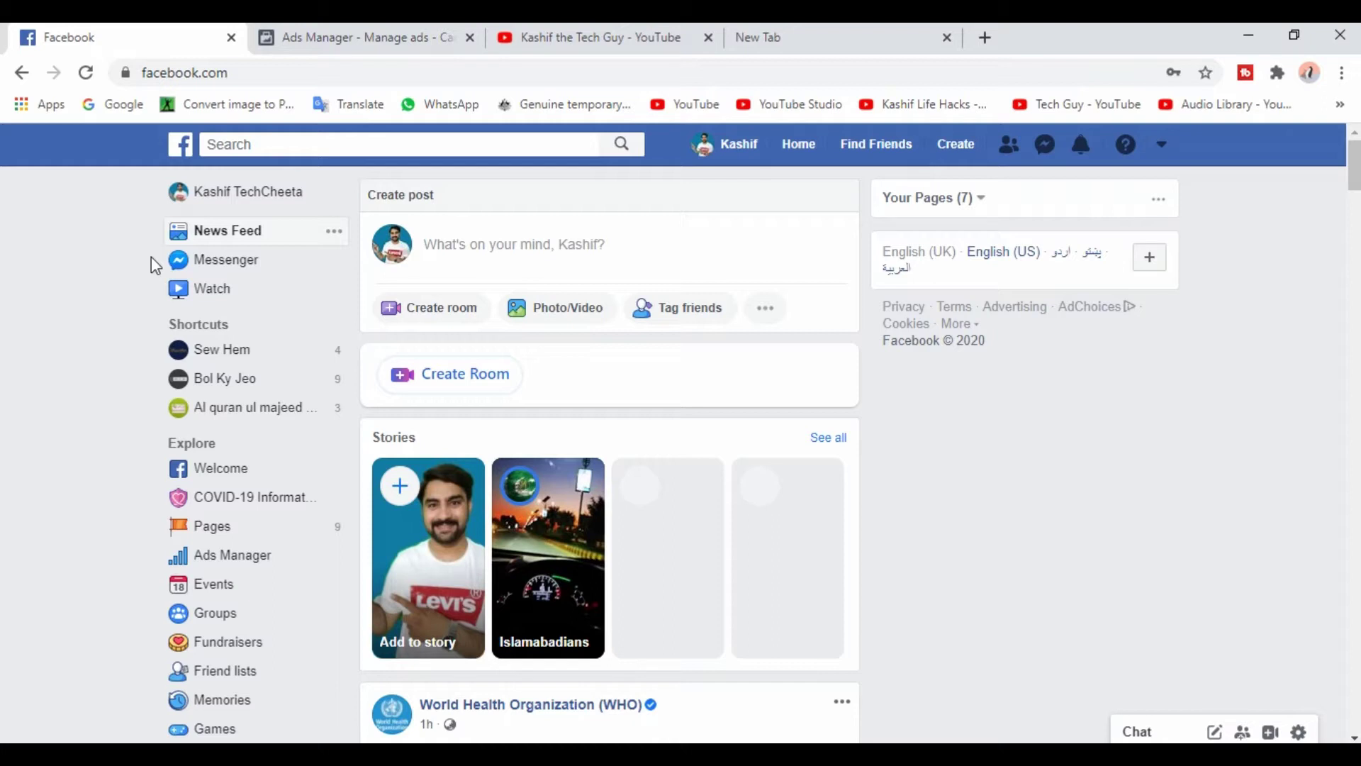
click(1016, 499)
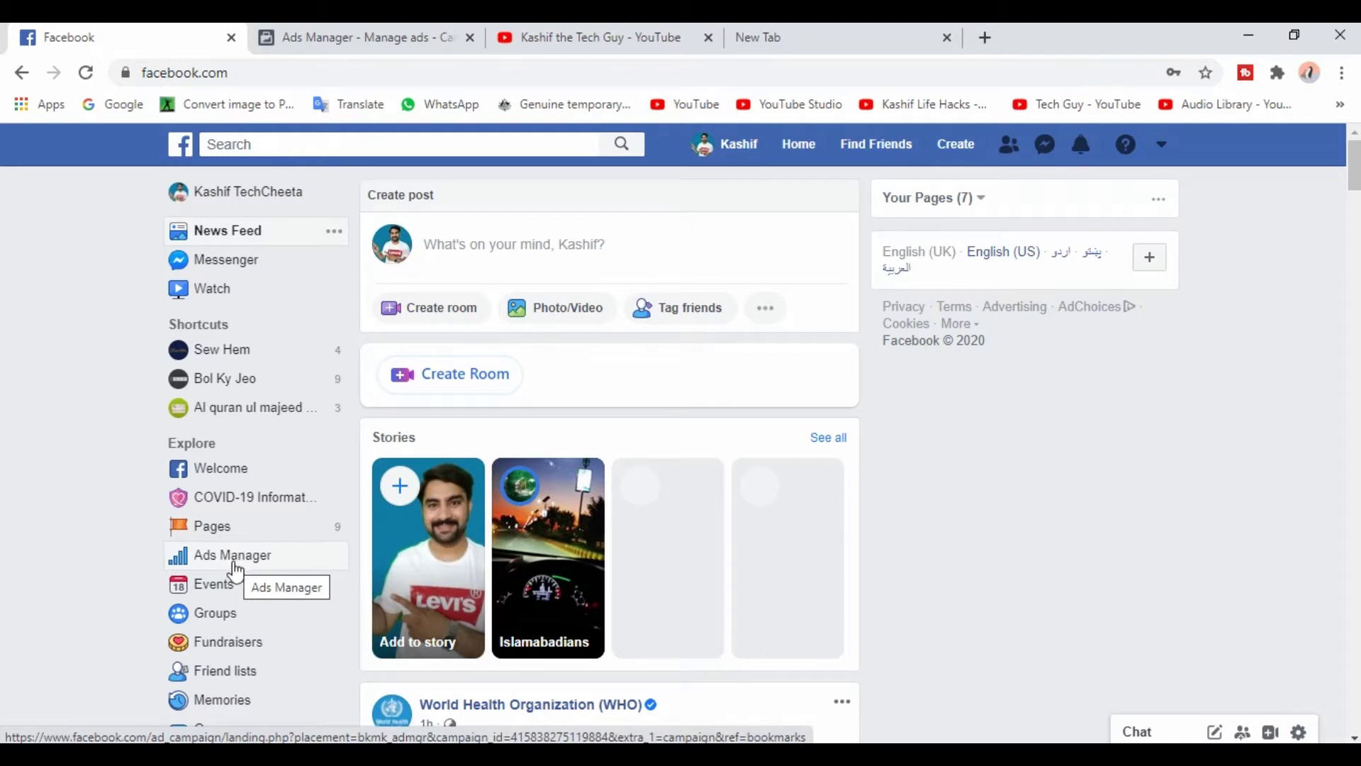
scroll(27, 591, down, 5)
scroll(26, 591, down, 1)
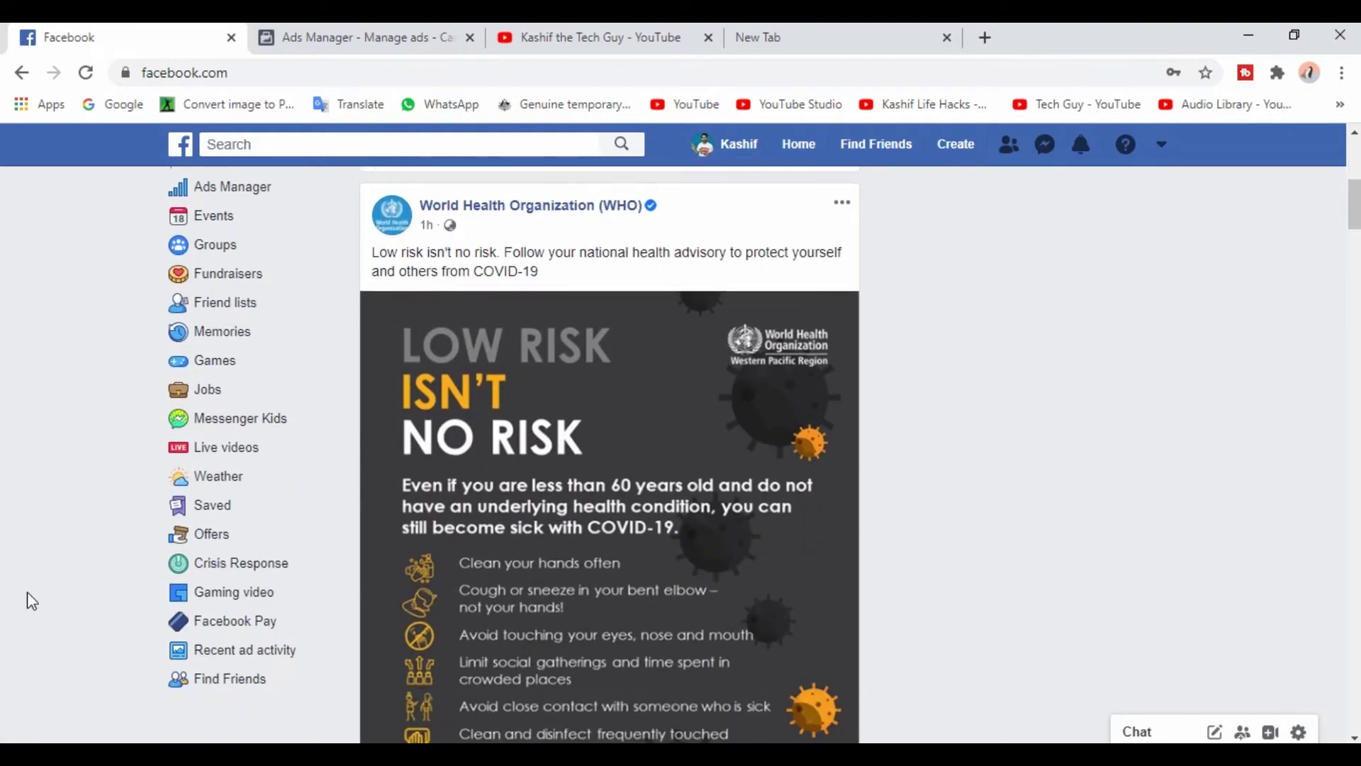
scroll(27, 592, up, 1)
scroll(27, 593, up, 4)
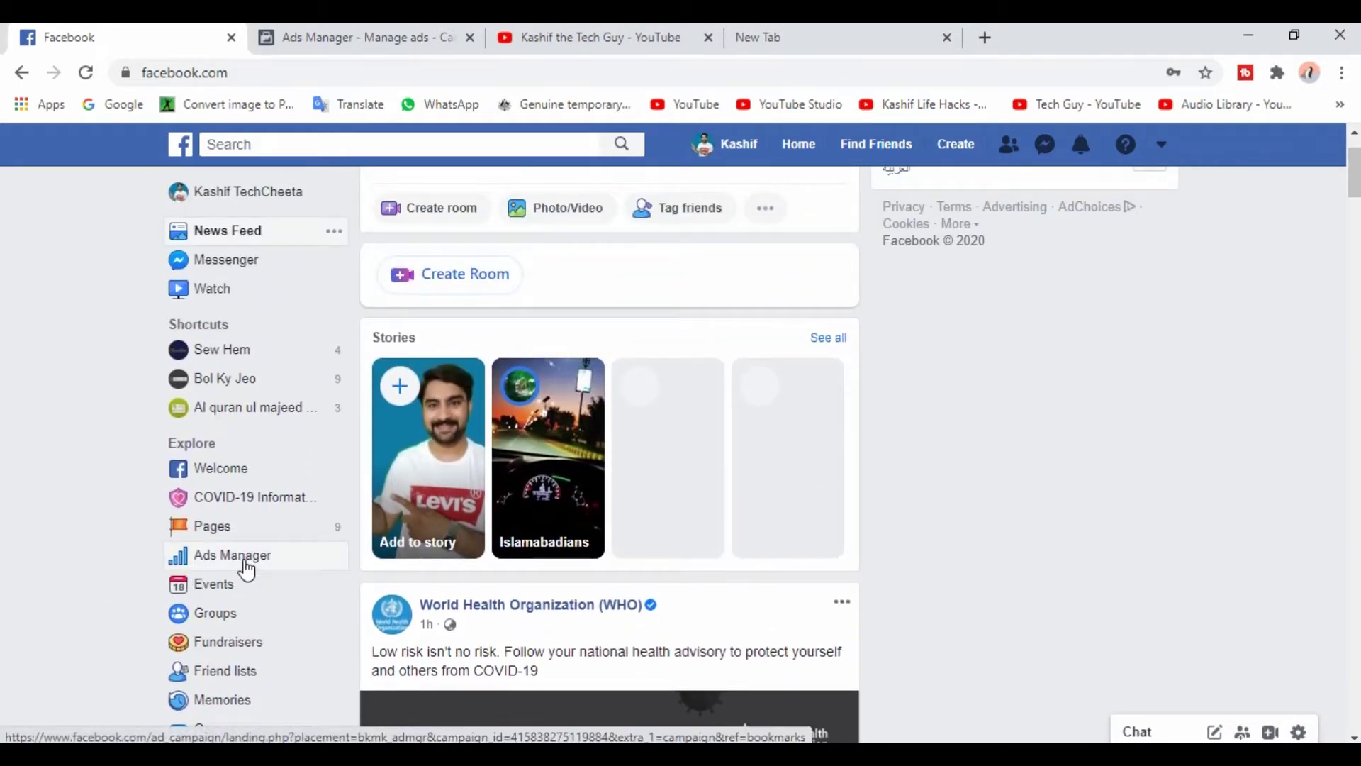
scroll(155, 265, up, 2)
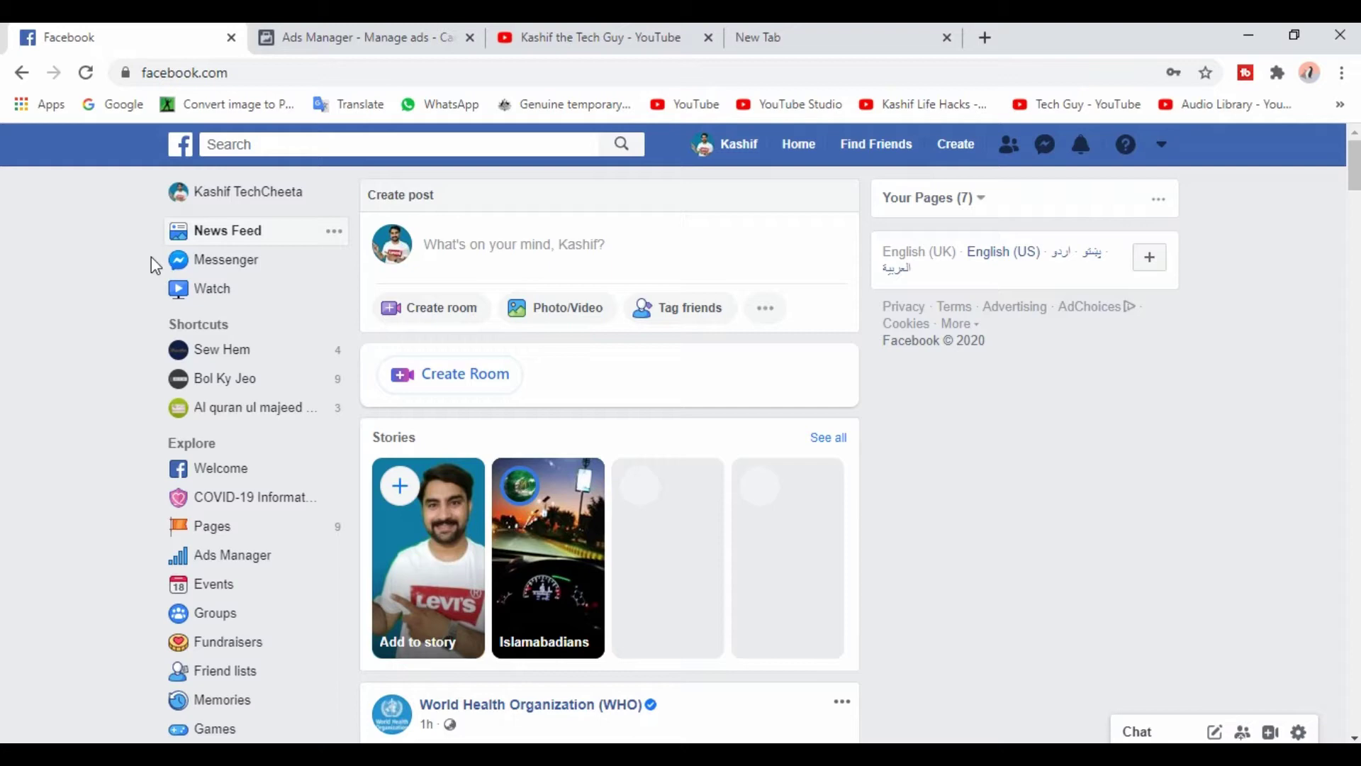
- Switch to Ads Manager and open the active 14/10/2020 page promotion campaign for editing
click(365, 37)
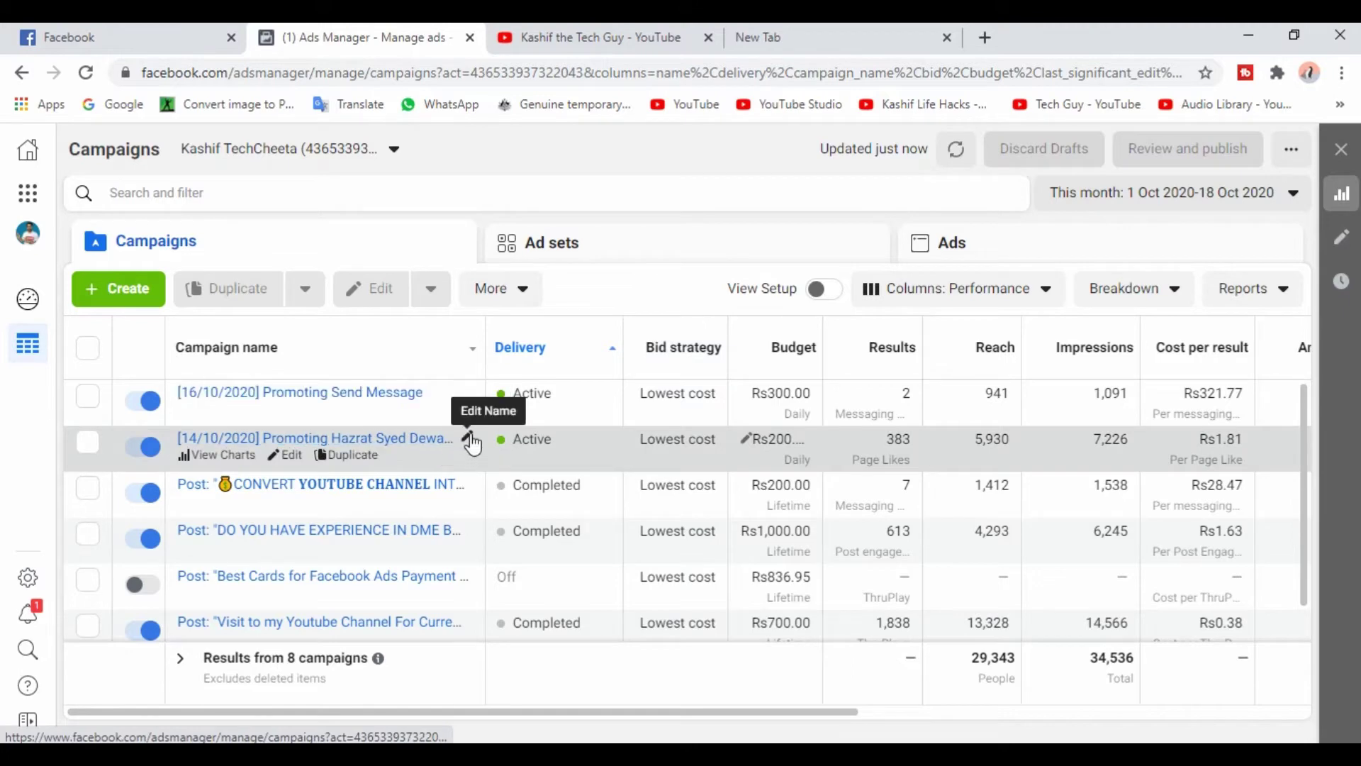
click(292, 457)
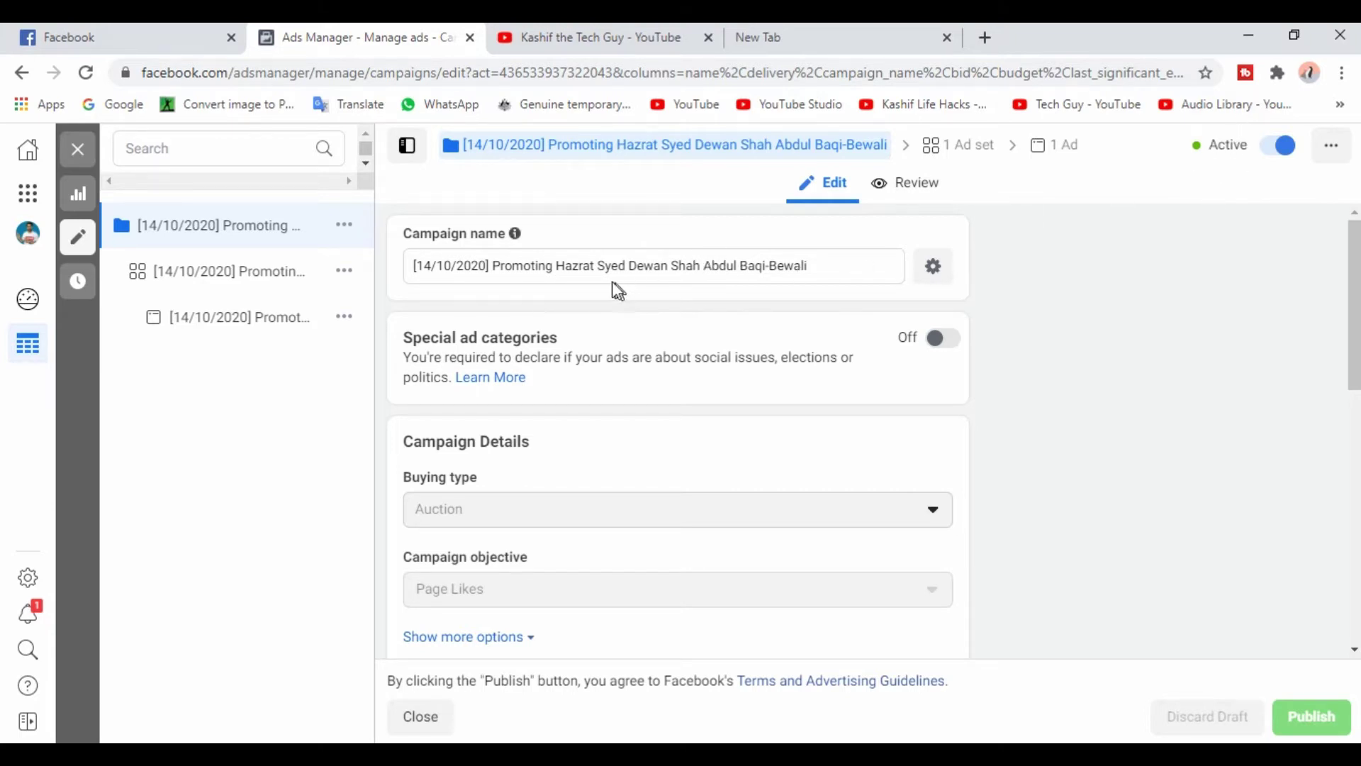
- Set the campaign's daily budget to Rs250.00 under campaign budget optimisation
click(555, 266)
scroll(756, 340, down, 3)
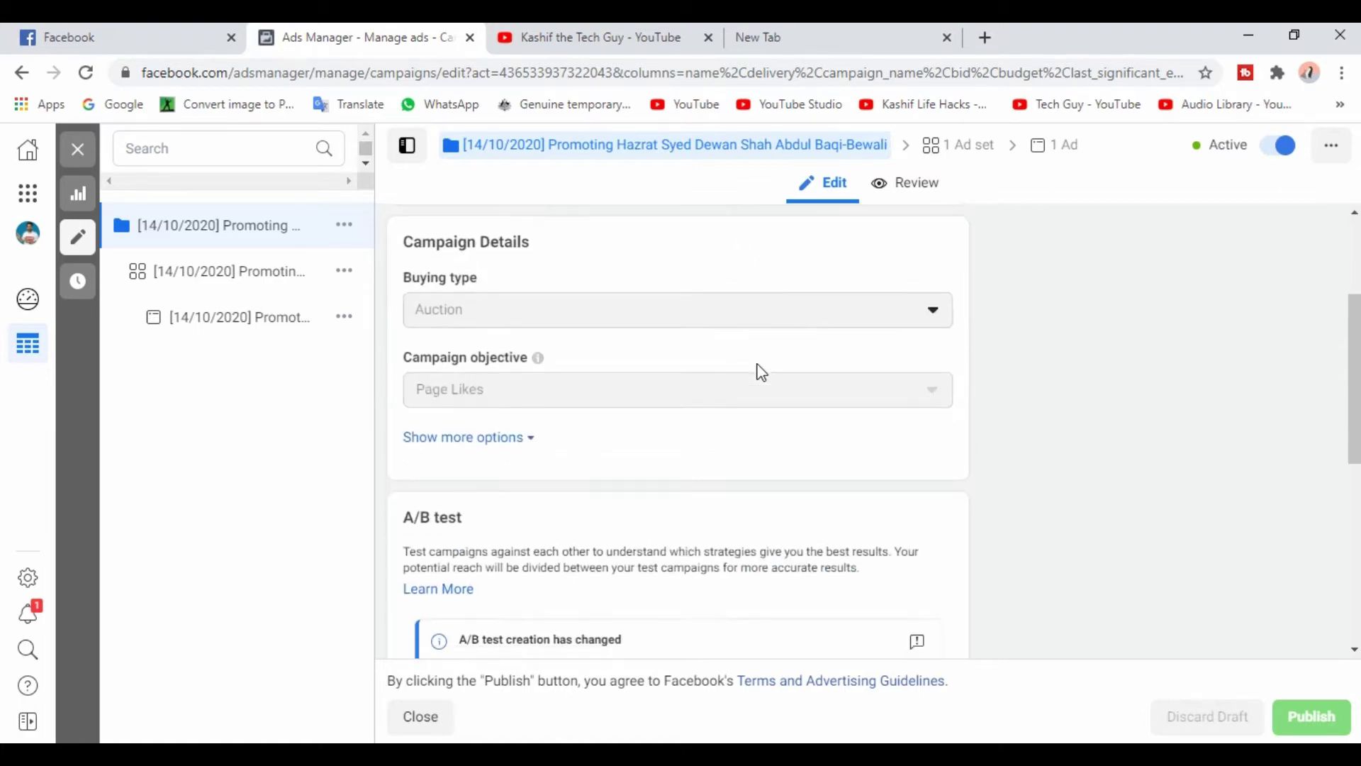
scroll(757, 441, down, 7)
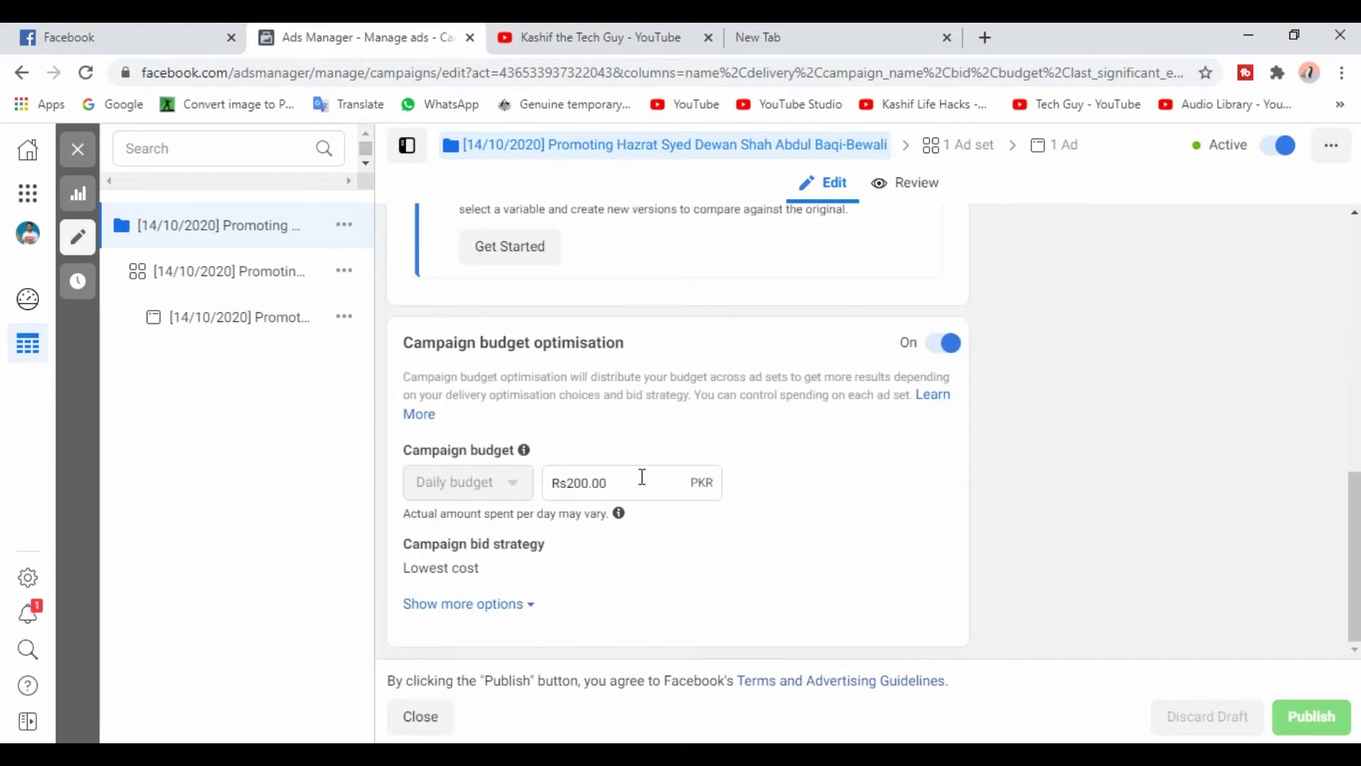
click(643, 479)
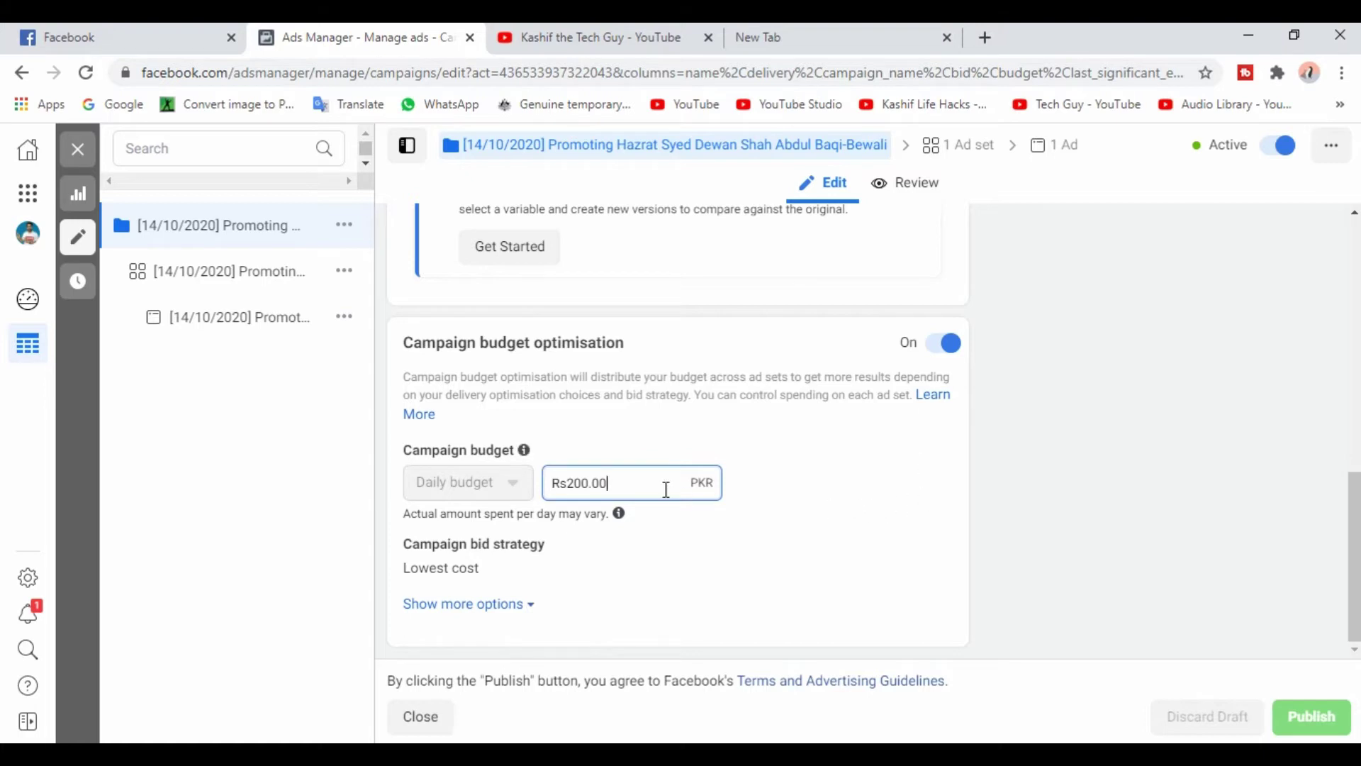
click(579, 483)
key(Delete)
text(5)
click(968, 459)
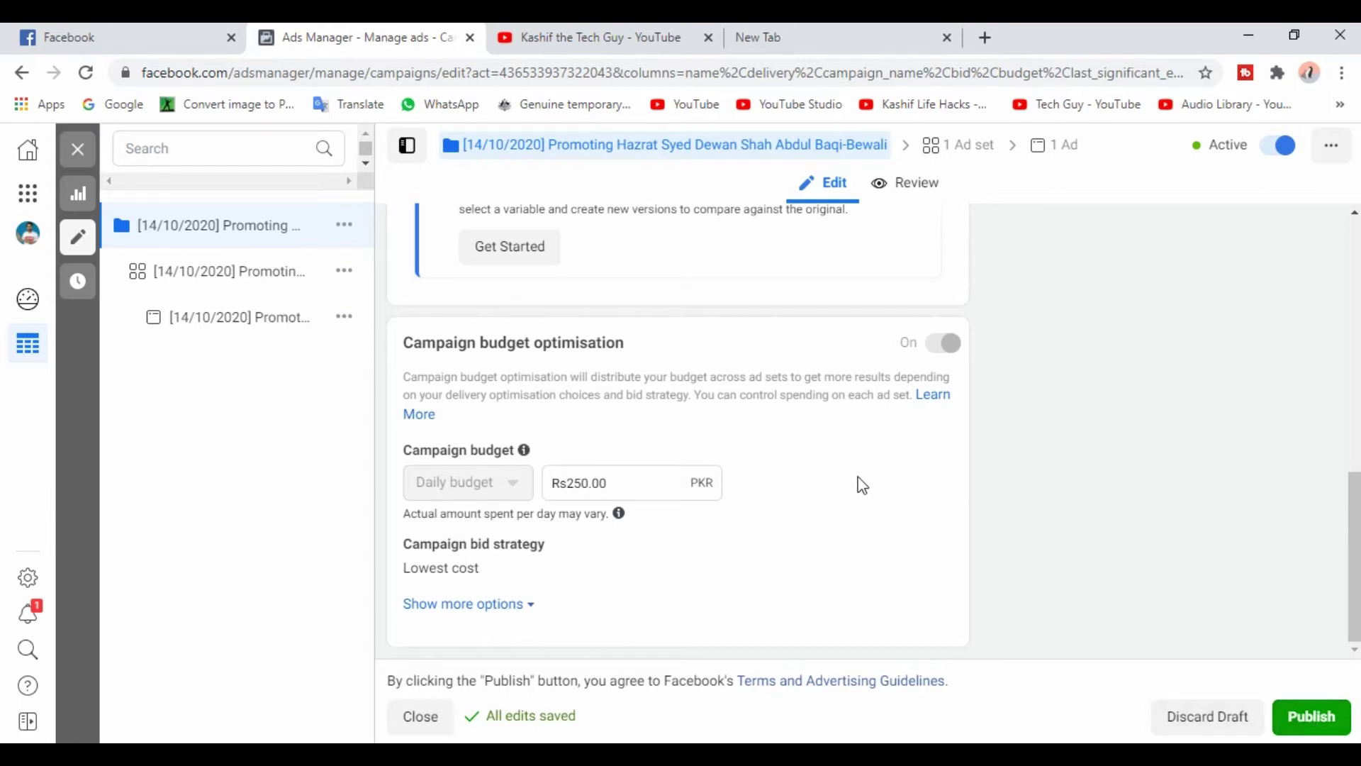
- Set the campaign's daily budget back to Rs200.00
click(573, 482)
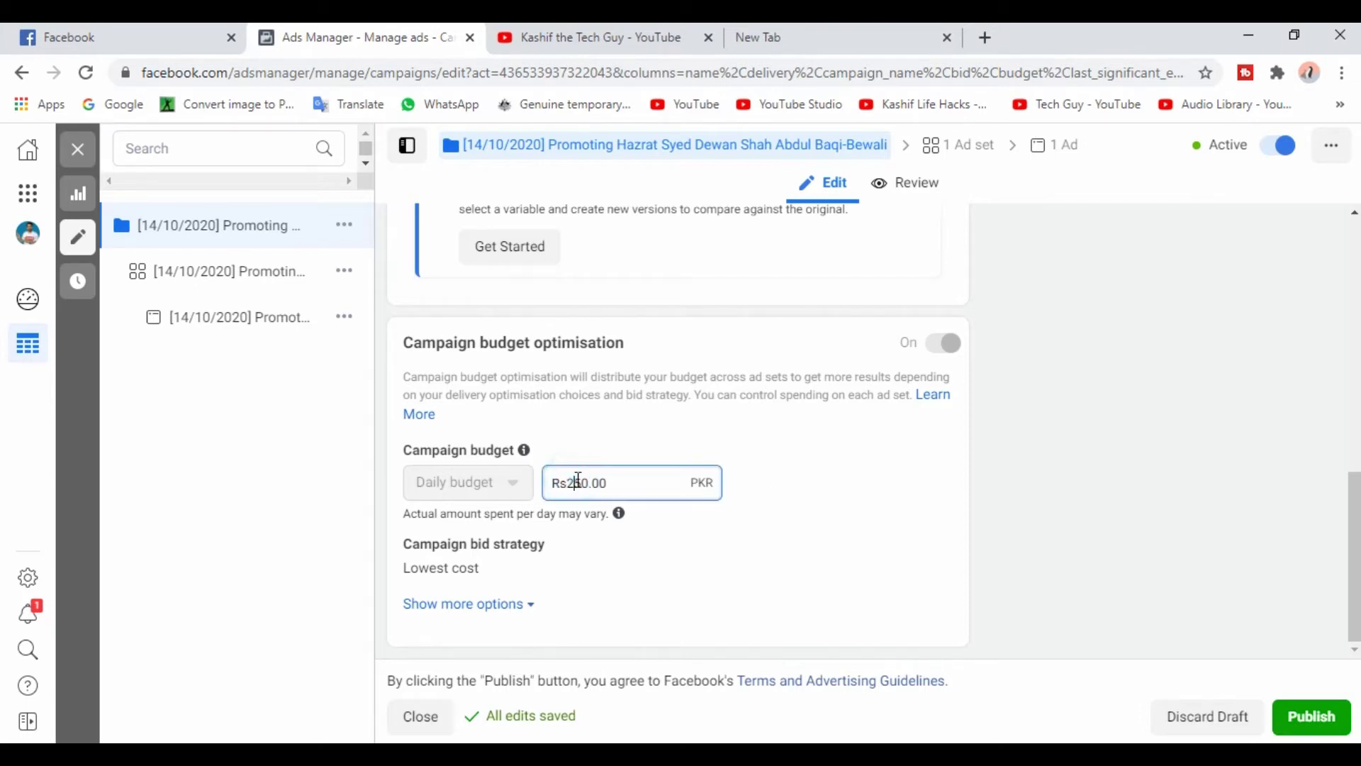
drag(574, 483, 579, 482)
text(0)
click(812, 447)
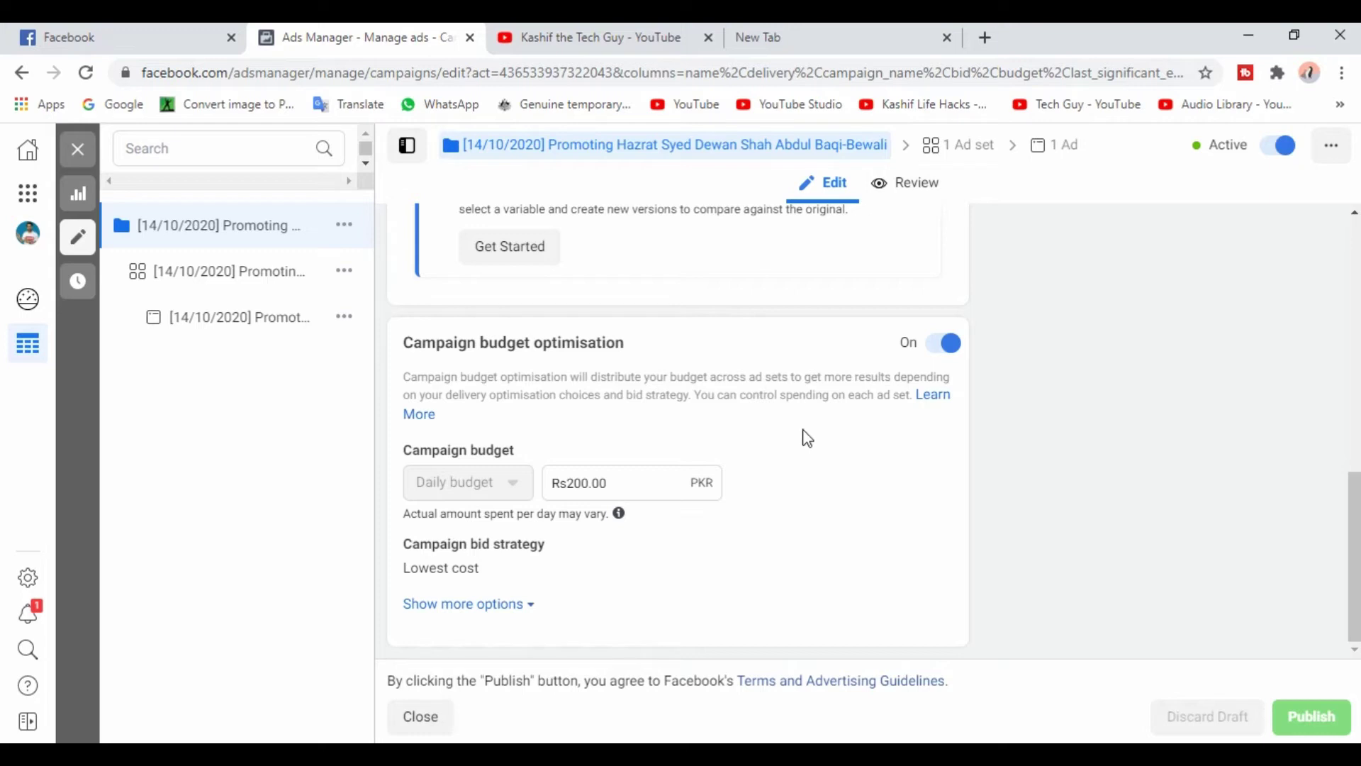
- Expand the additional campaign budget options and check the ad scheduling setting
click(492, 611)
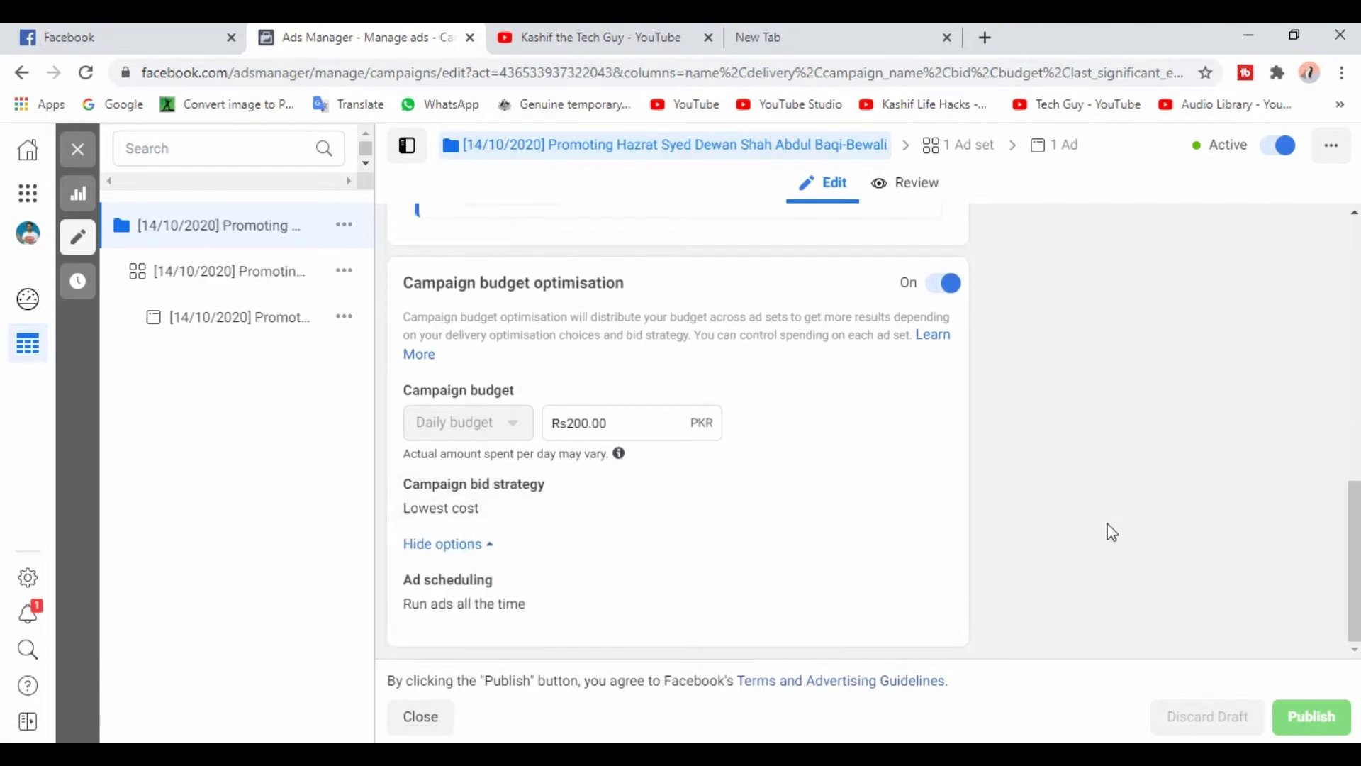
scroll(4, 553, up, 5)
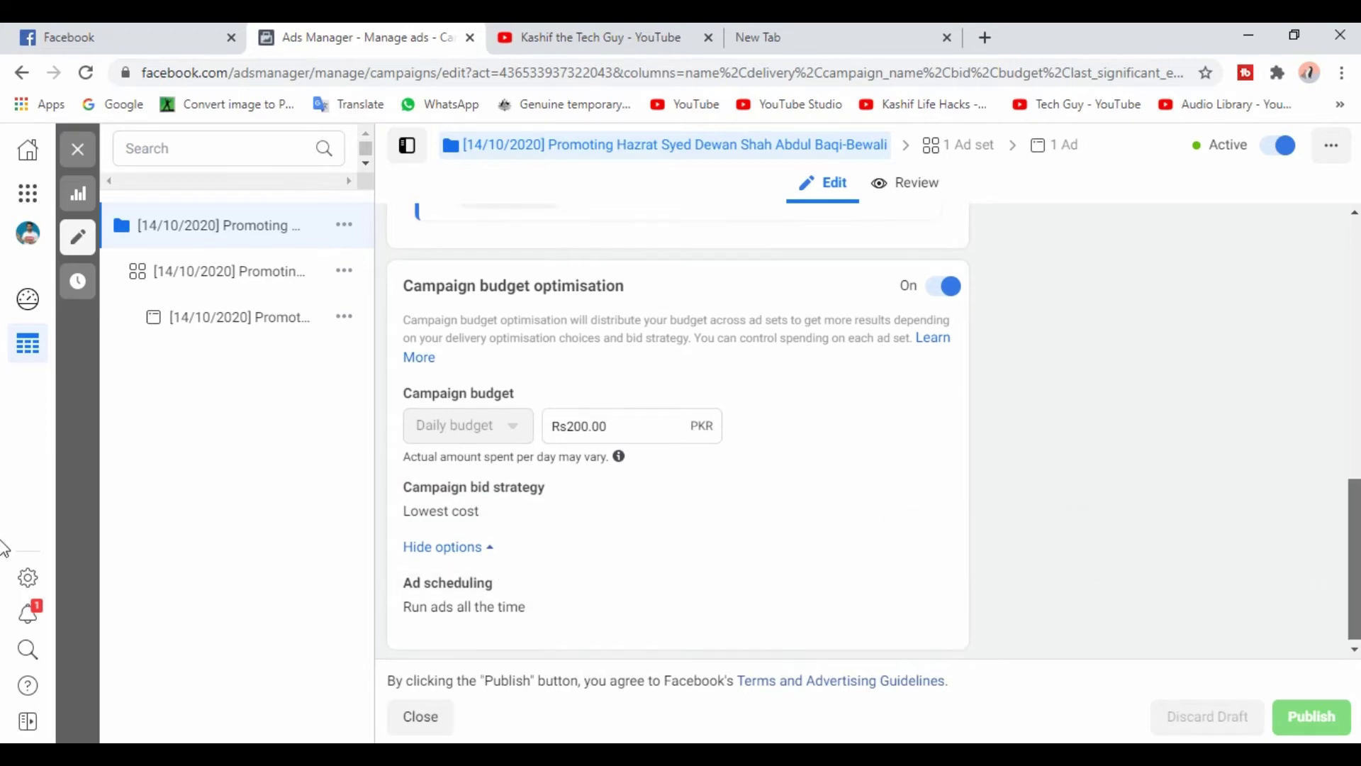
scroll(4, 368, up, 4)
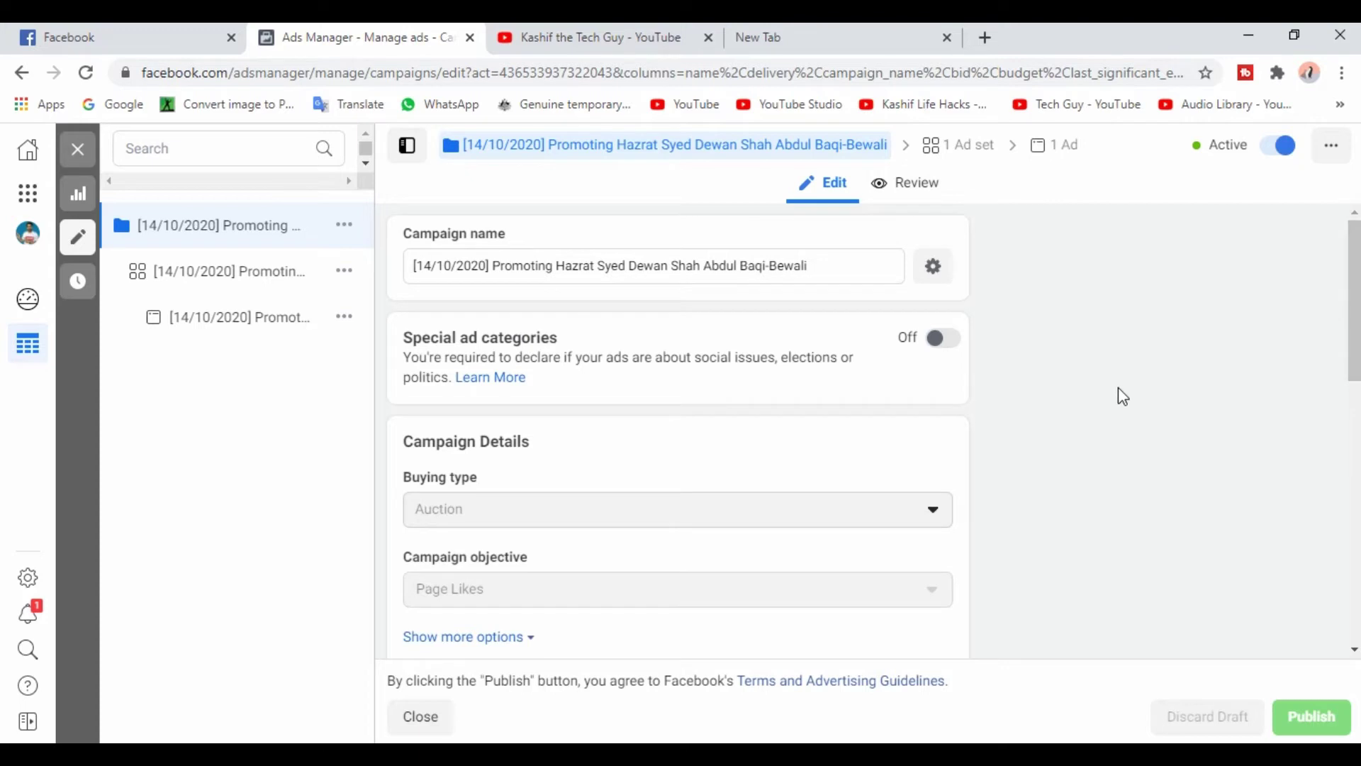
- Open the campaign's ad set and view the calendar for its schedule end date without picking a new date
click(268, 271)
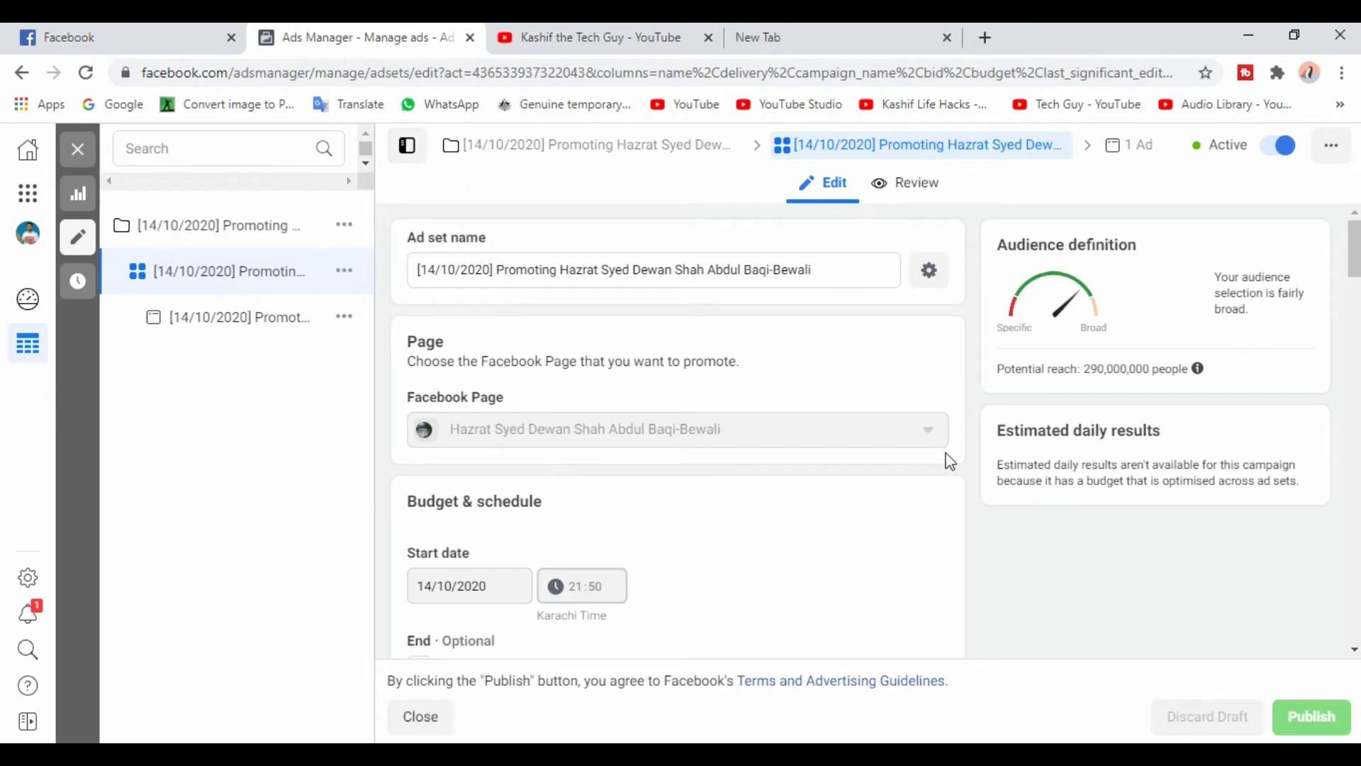
scroll(925, 461, down, 3)
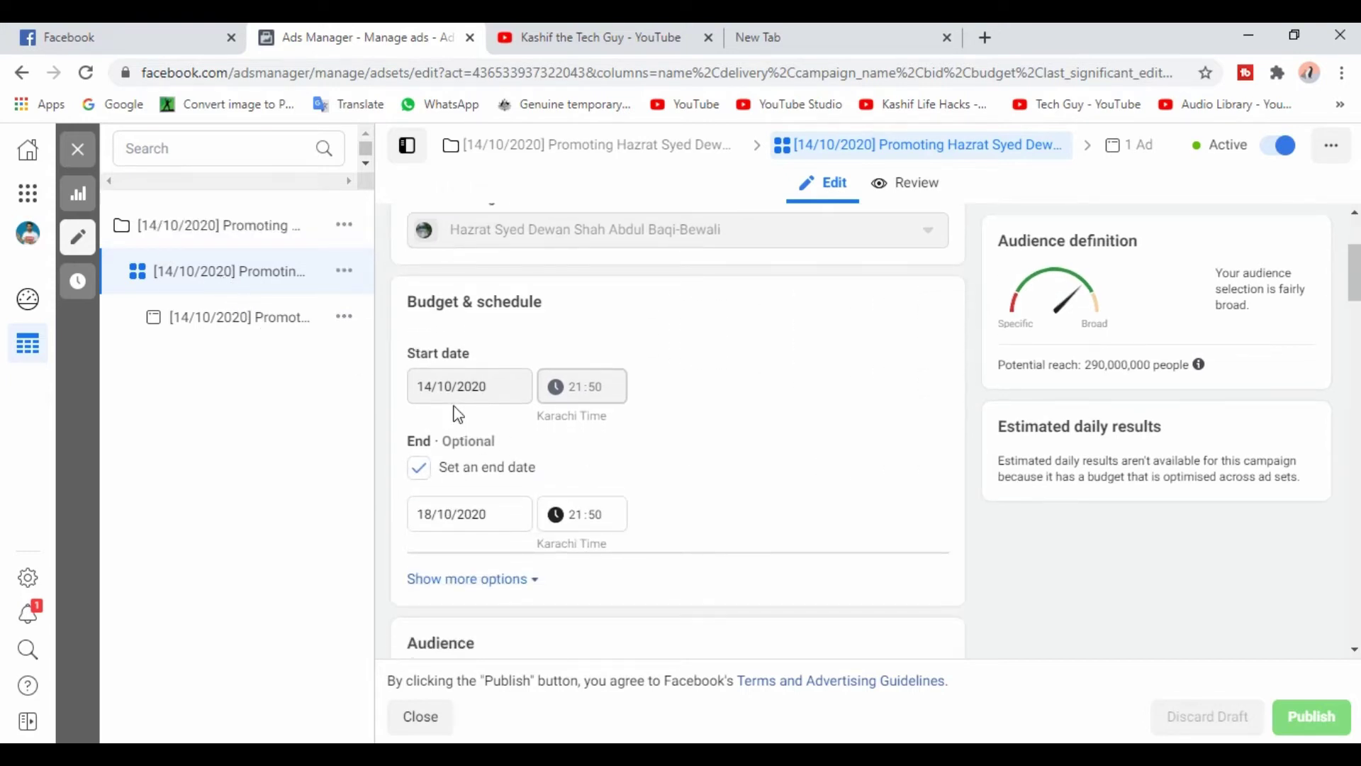
click(482, 514)
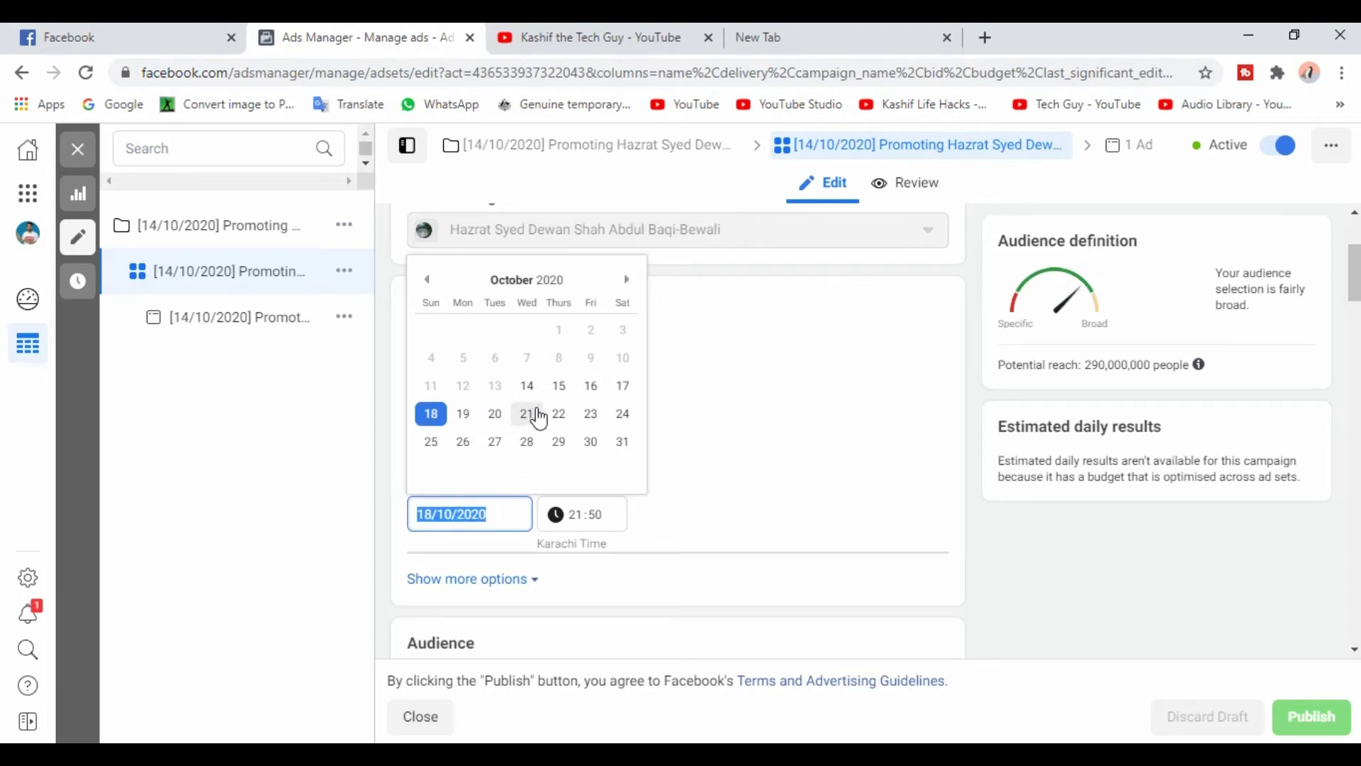
click(813, 410)
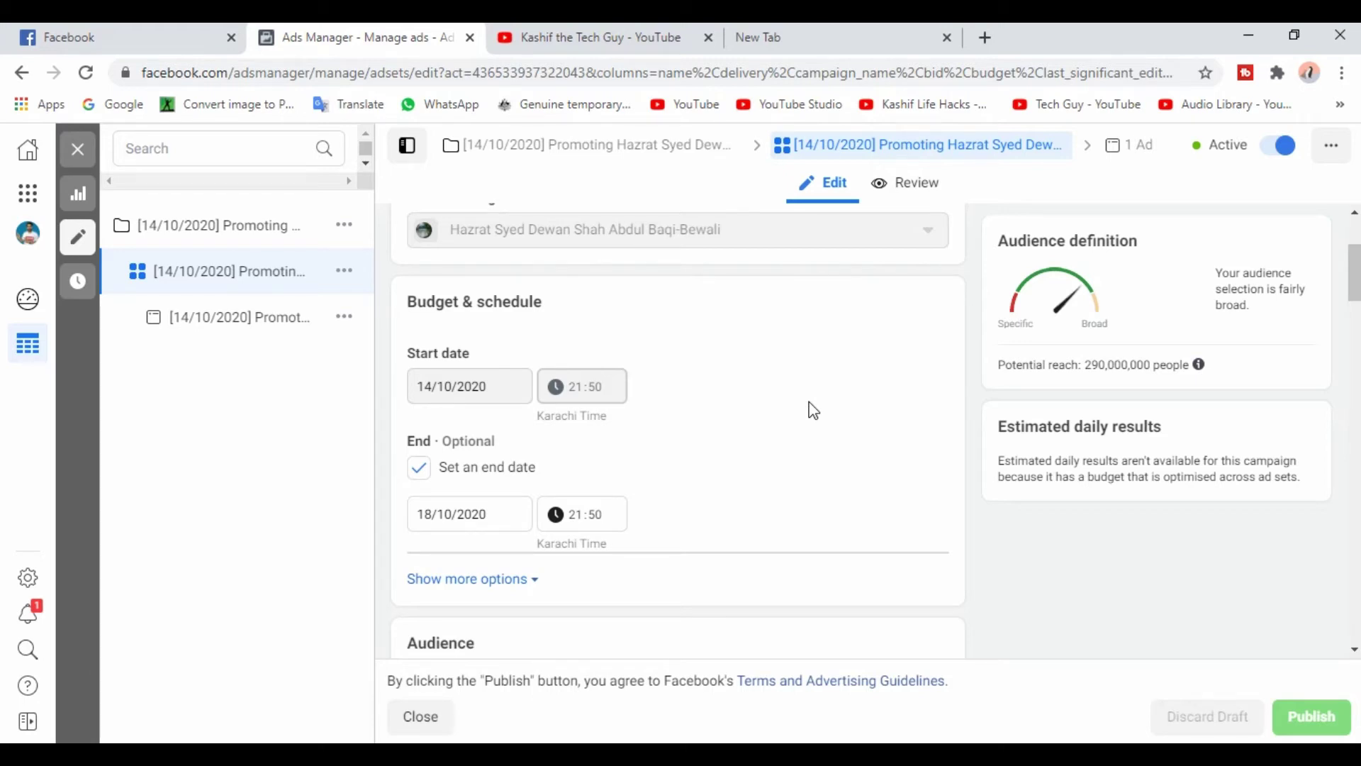
- Expand the additional budget and schedule options of the ad set to show its spend limits
scroll(814, 411, down, 2)
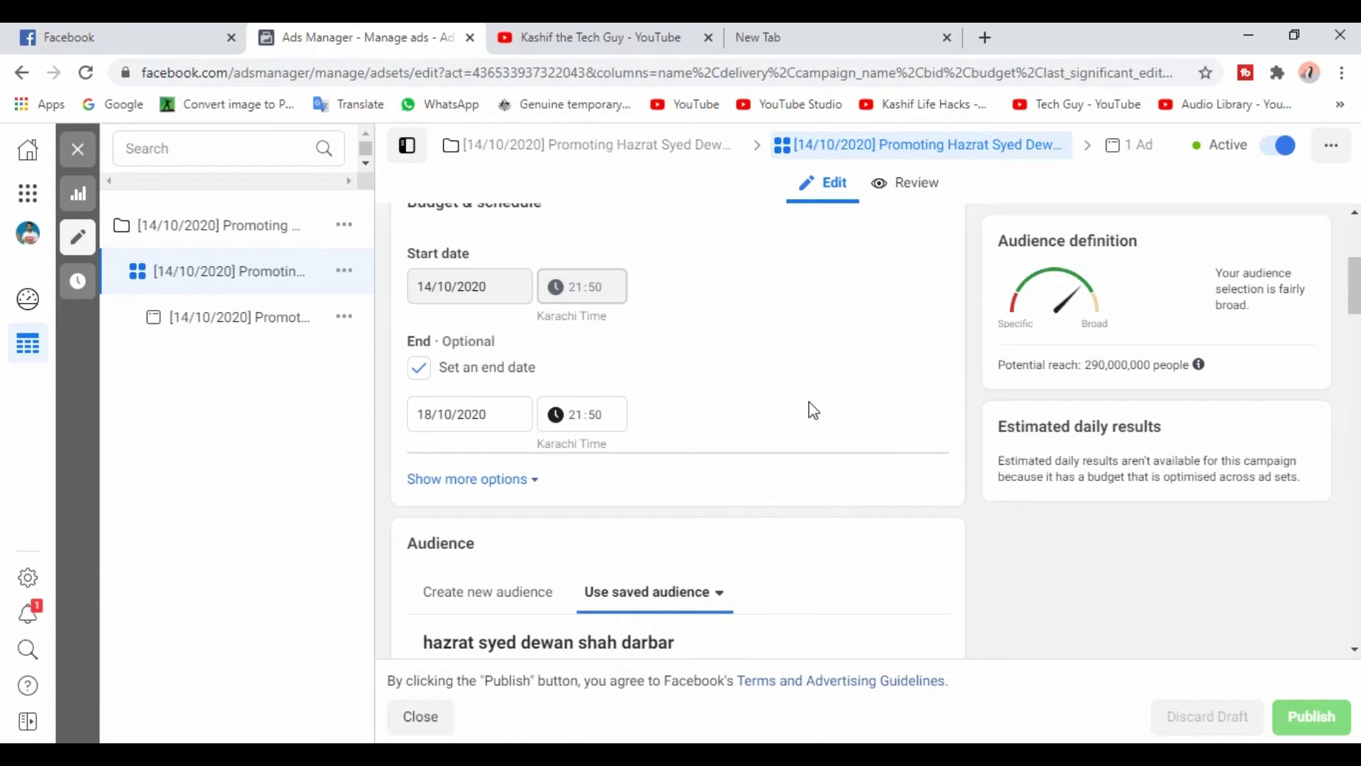
scroll(813, 411, down, 1)
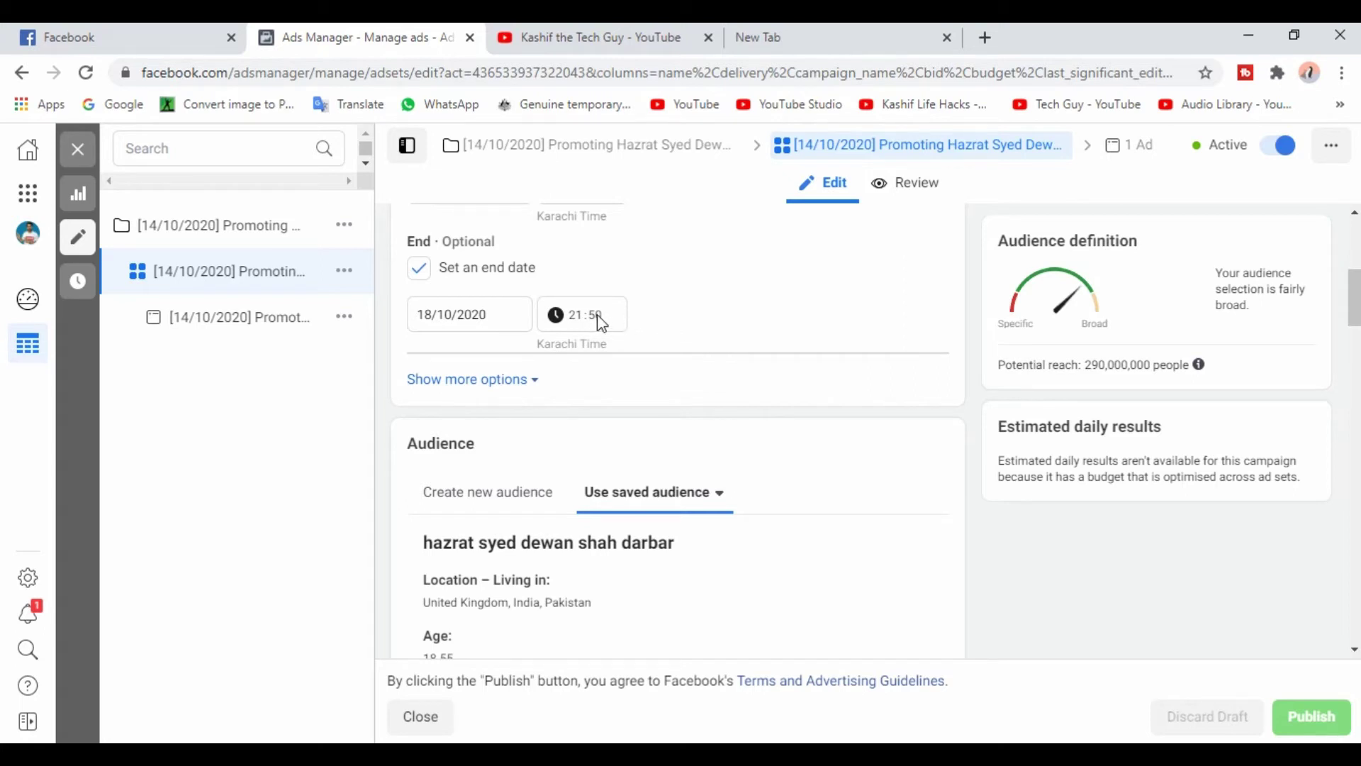
scroll(766, 355, down, 1)
click(487, 282)
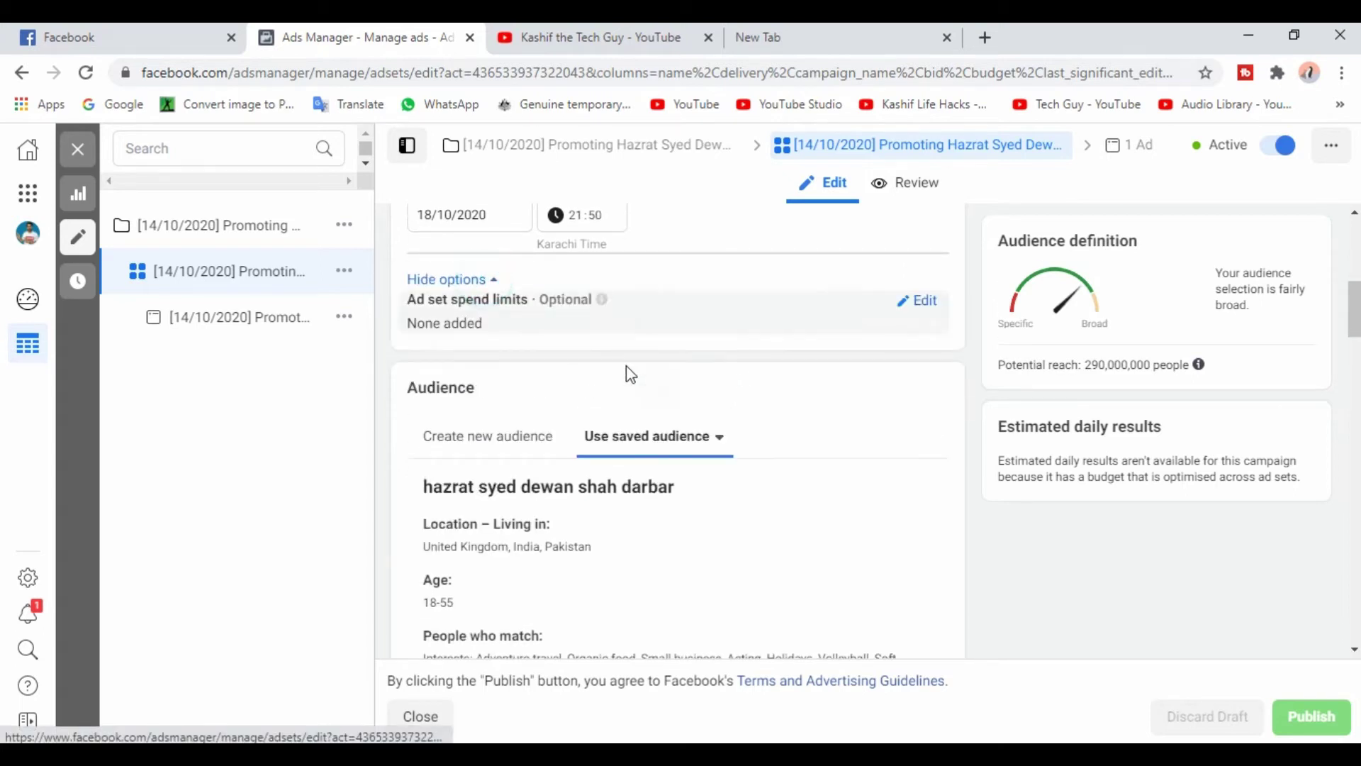
- Review the location, age and interests of the ad set's saved audience and open that audience for editing
scroll(854, 418, down, 2)
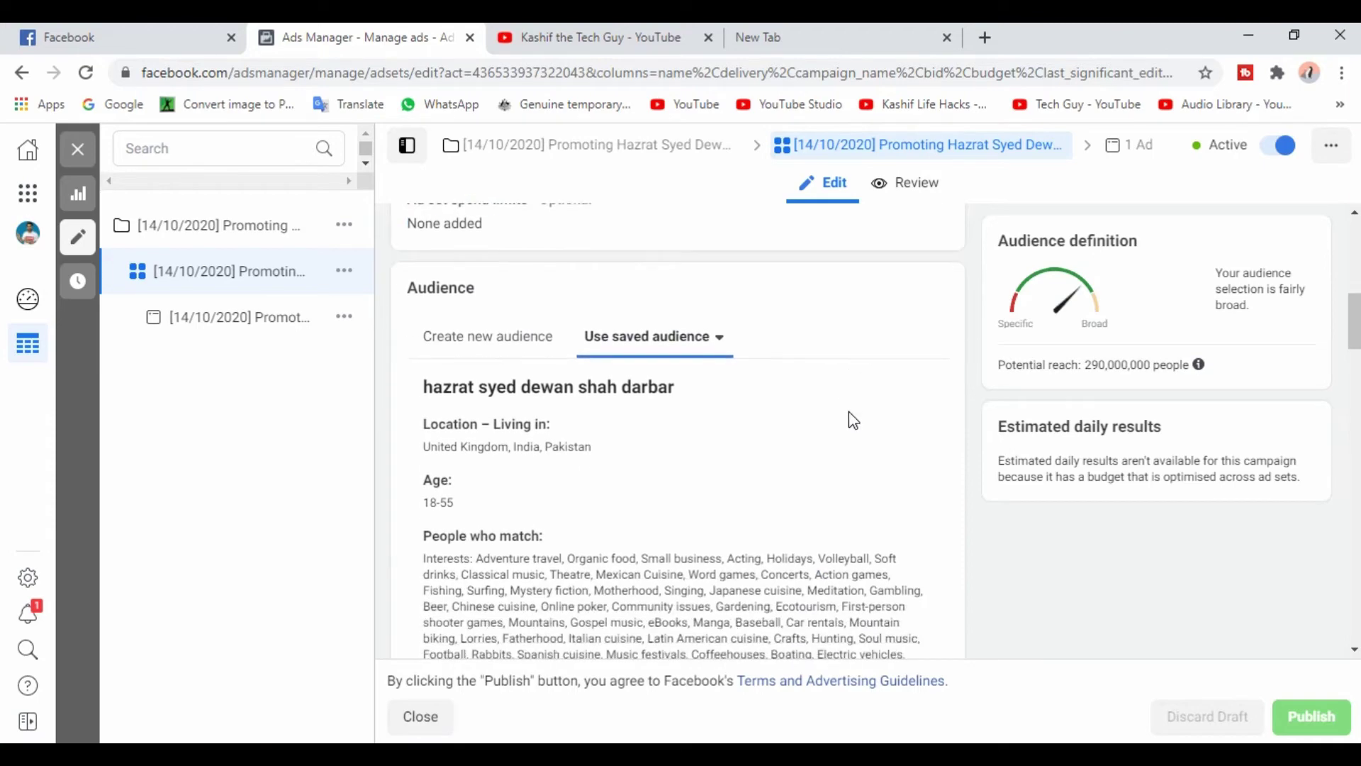
scroll(853, 423, down, 1)
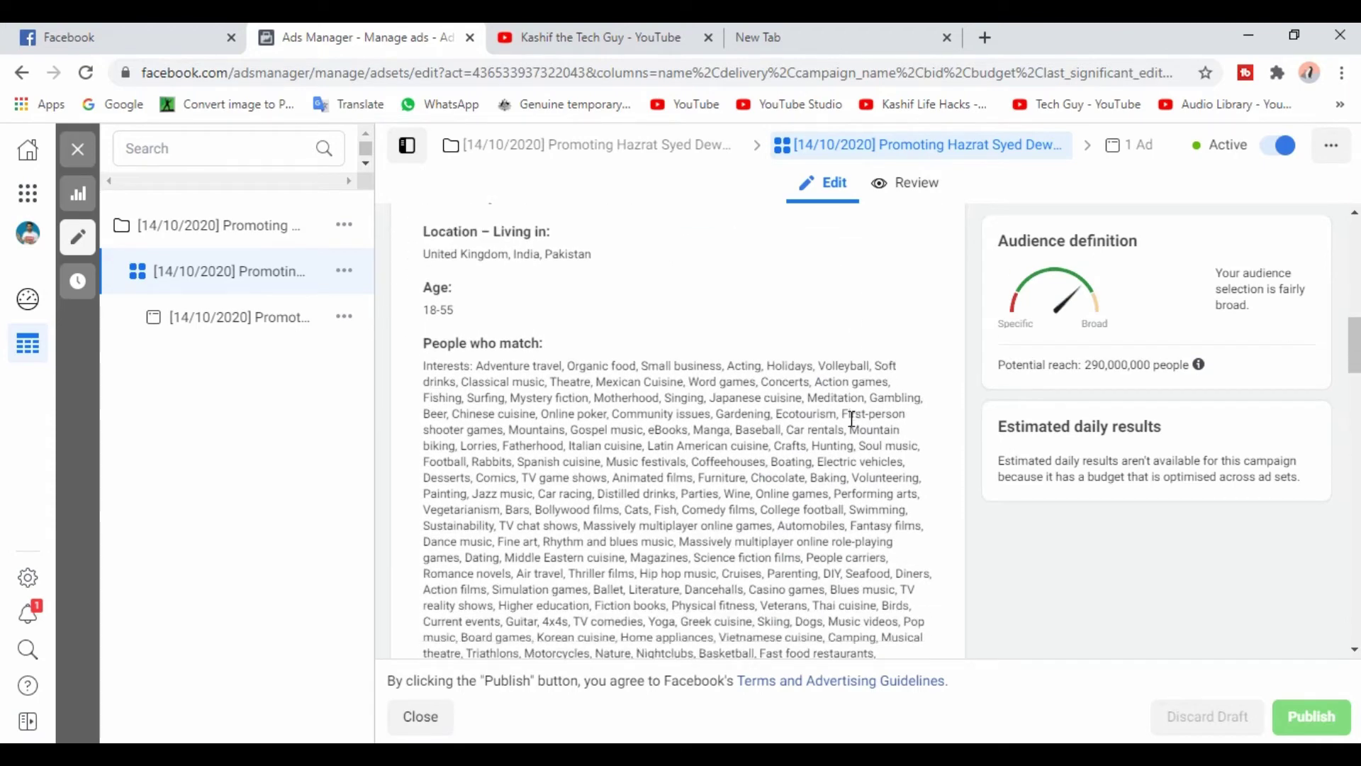
scroll(893, 471, up, 1)
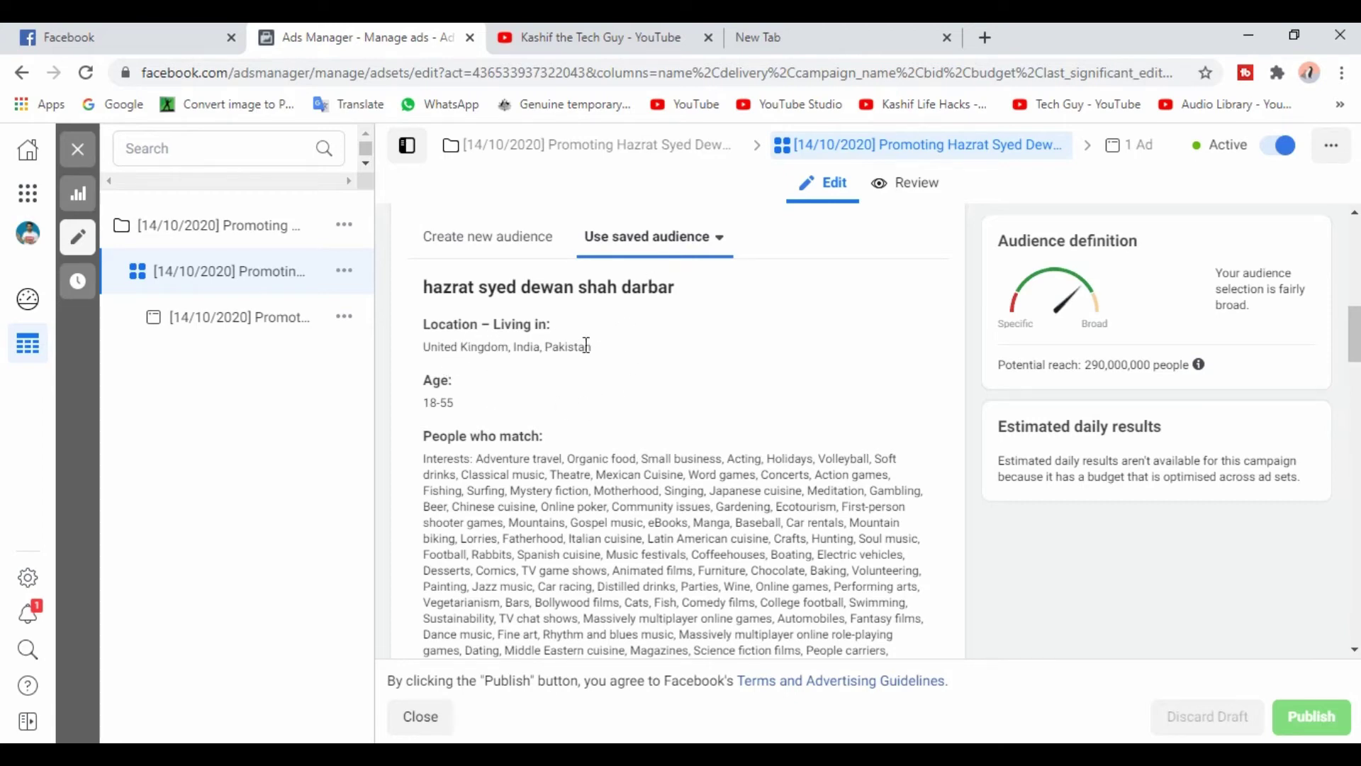
scroll(879, 342, down, 2)
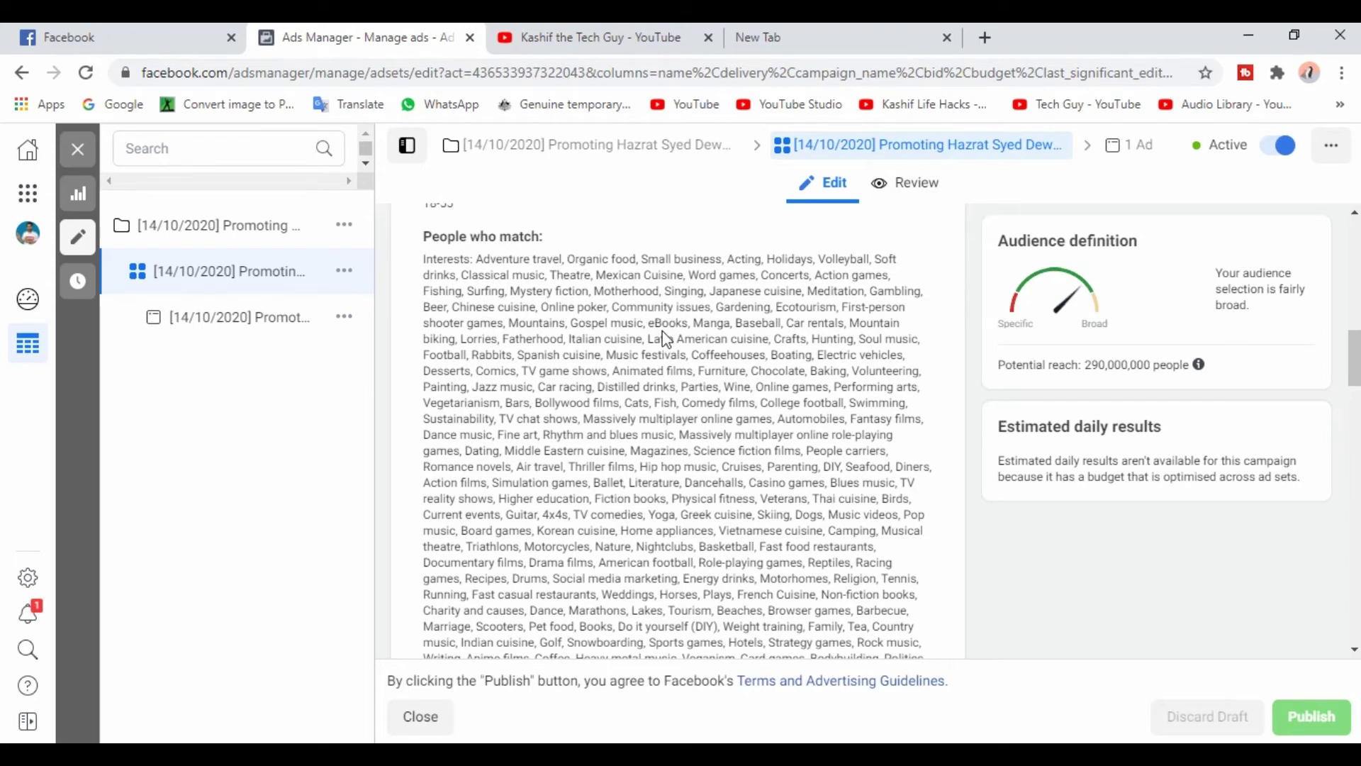
scroll(675, 383, down, 2)
scroll(672, 384, down, 1)
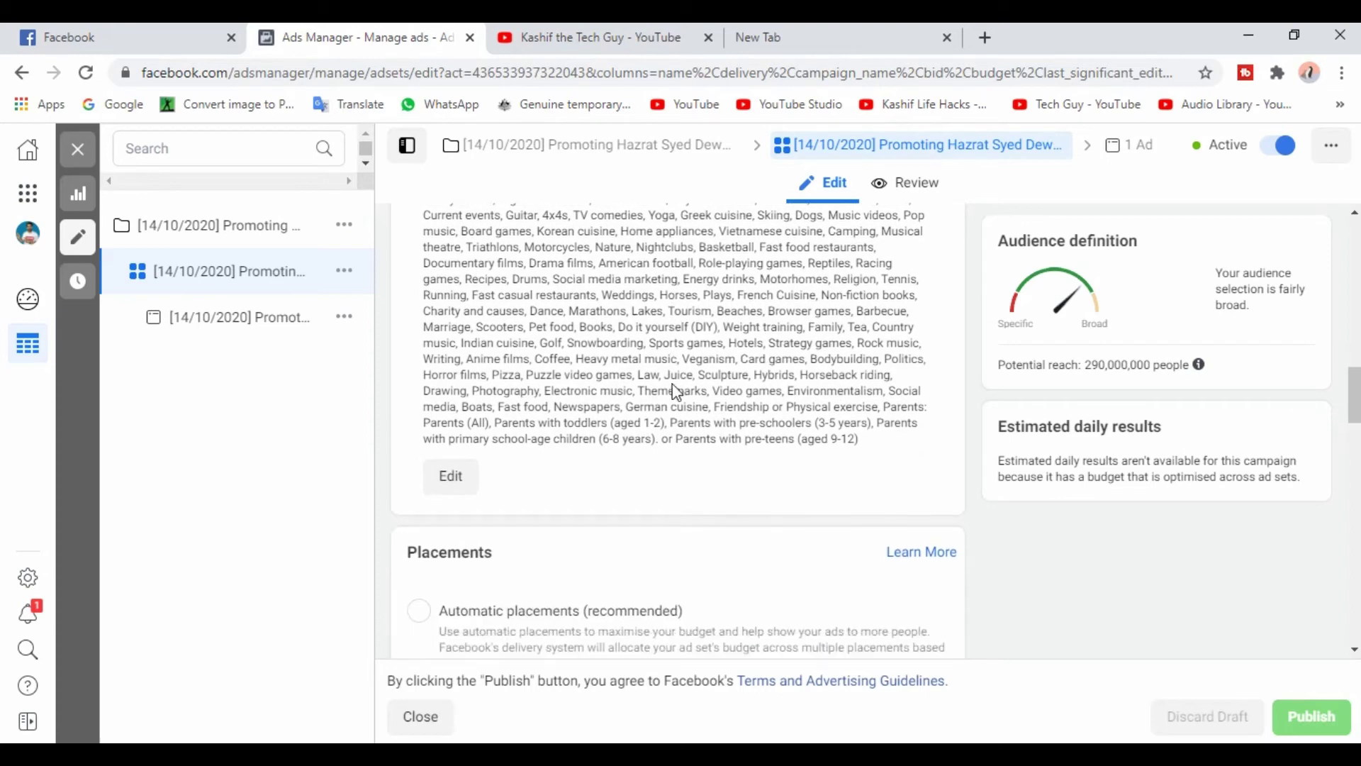
click(447, 479)
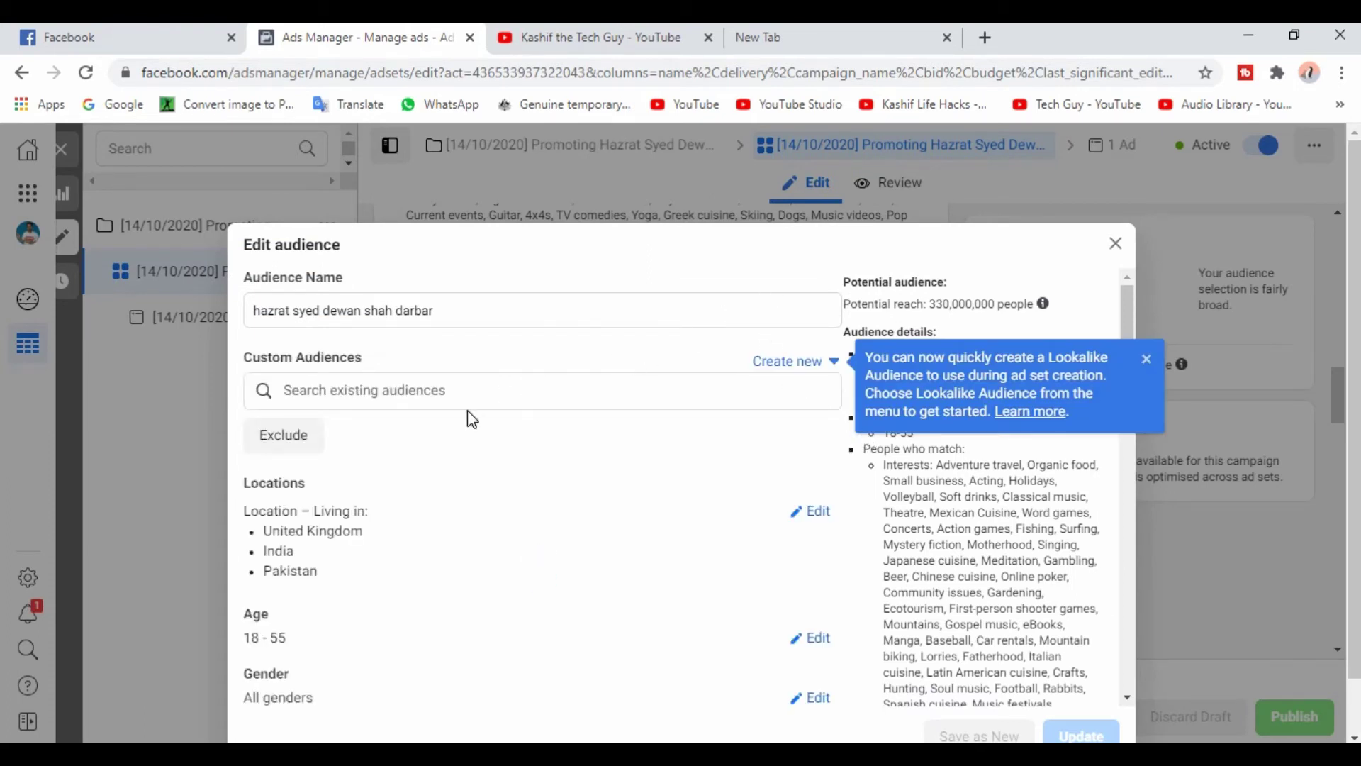
- Examine the saved audience's locations, age, gender, detailed targeting, languages, connections and potential reach
scroll(468, 422, down, 1)
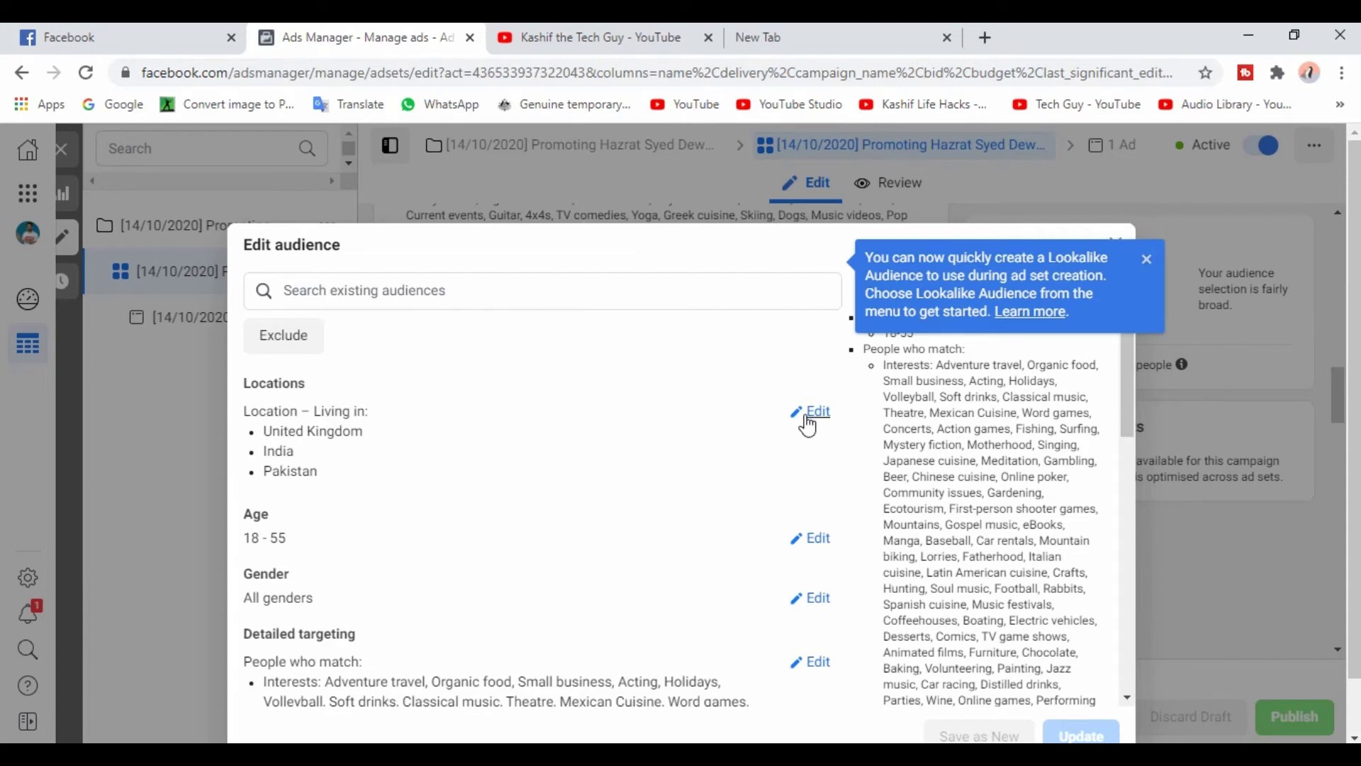
scroll(492, 487, down, 1)
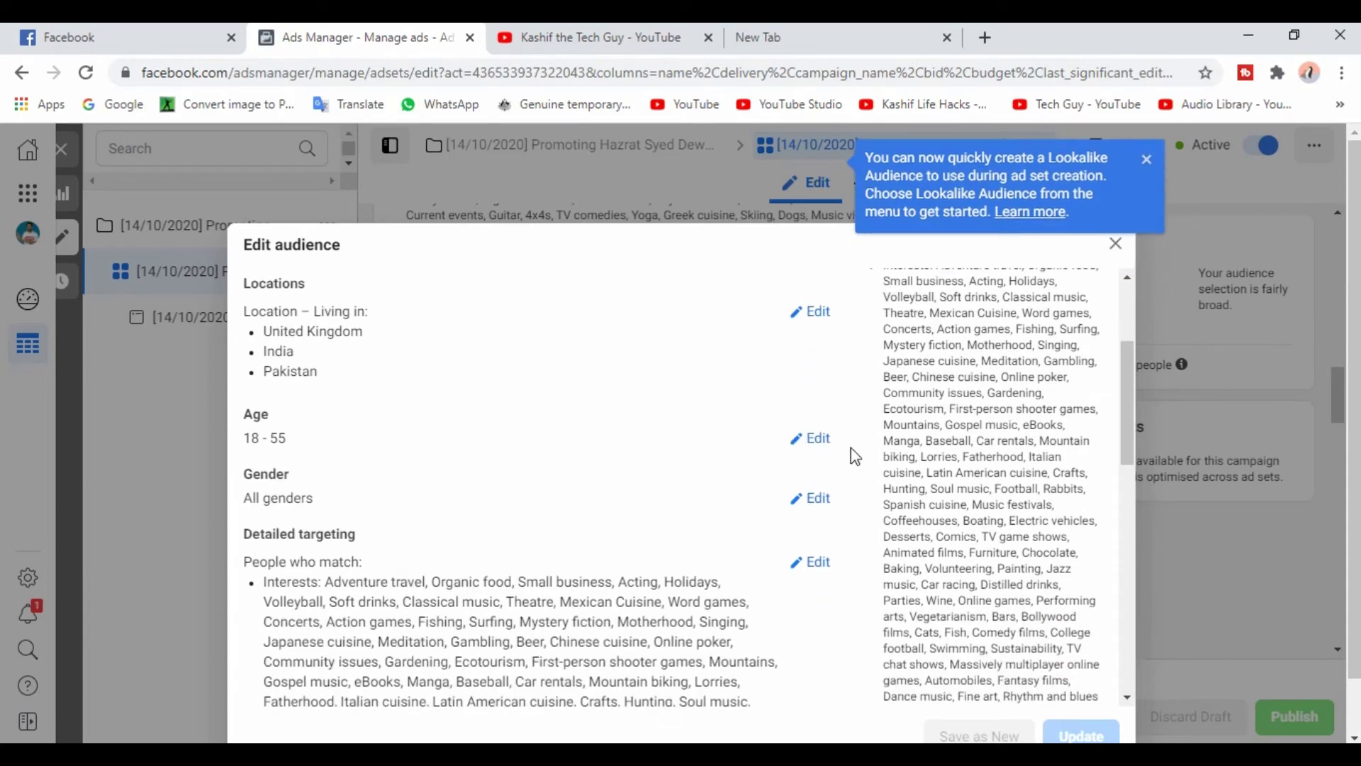
scroll(814, 510, down, 7)
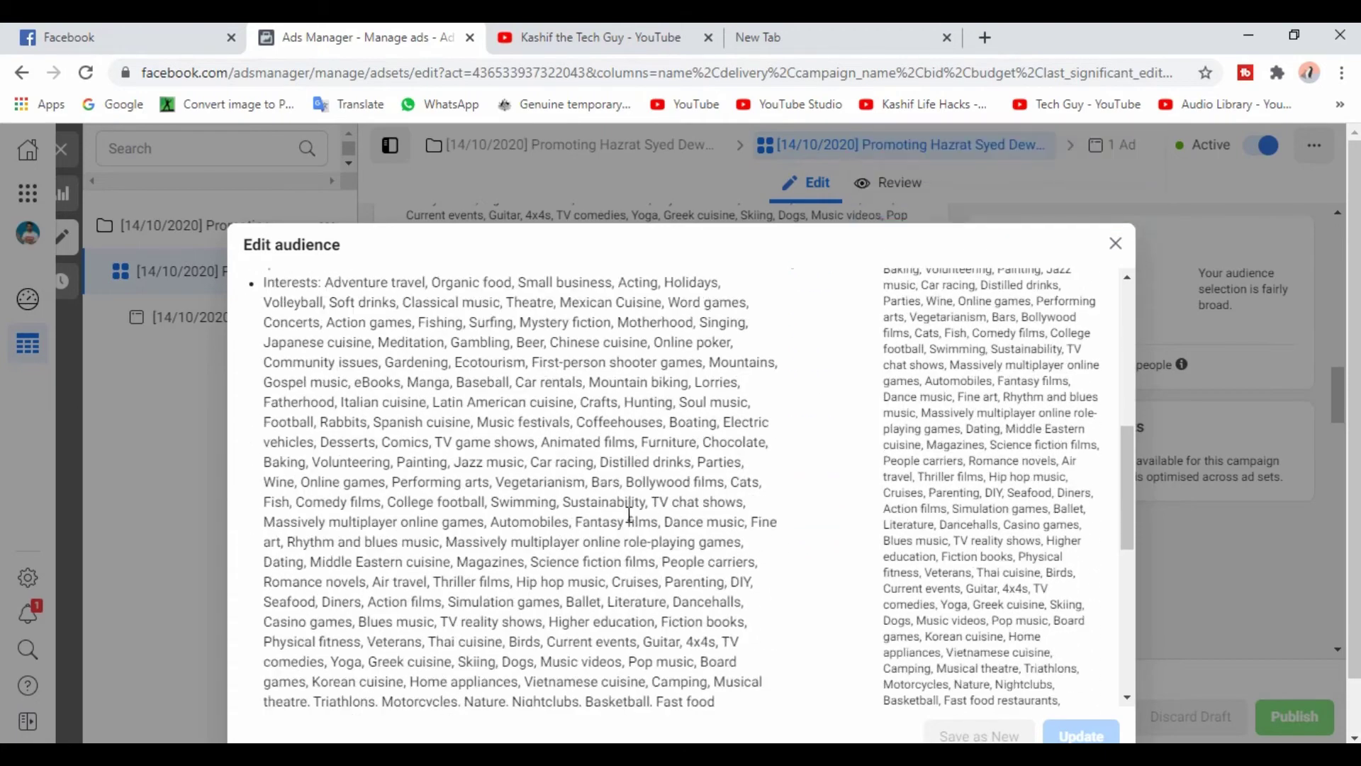
scroll(560, 523, down, 2)
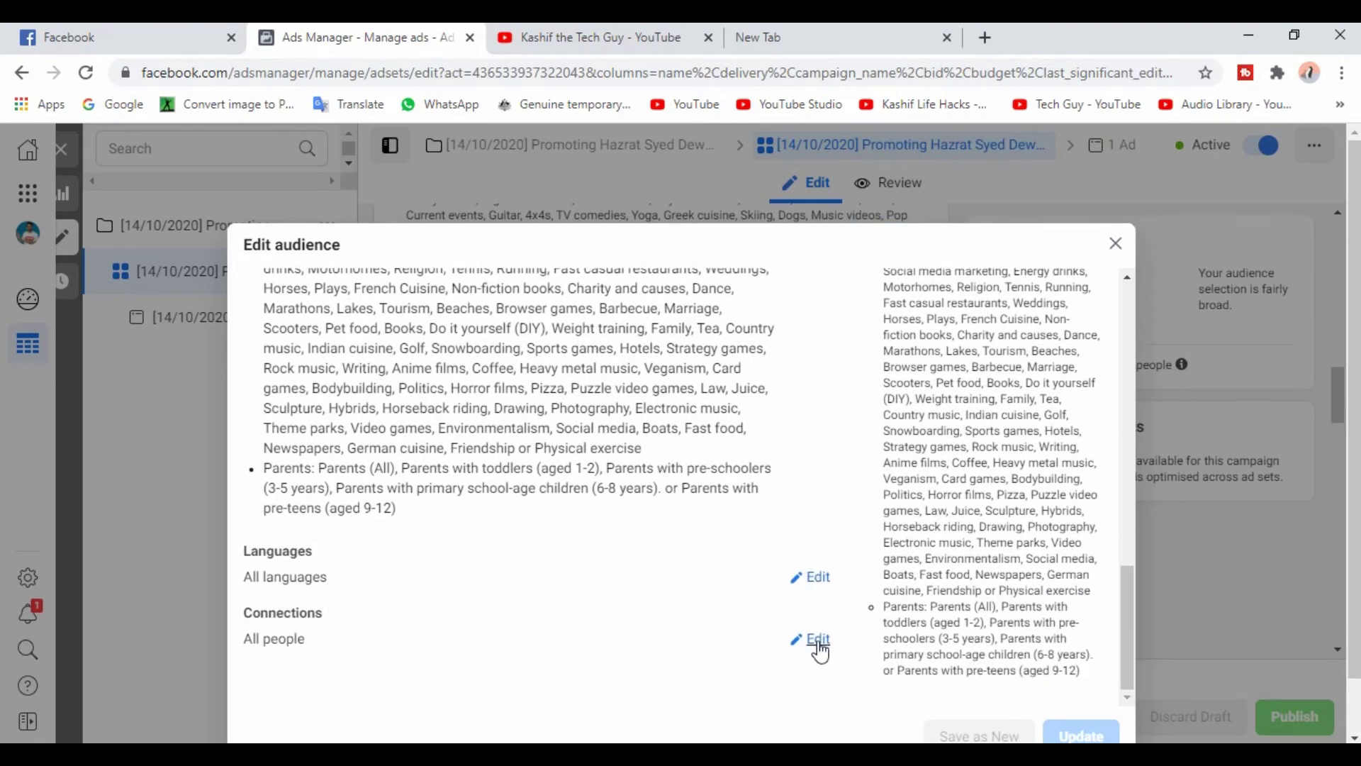
scroll(641, 580, down, 1)
scroll(638, 578, up, 3)
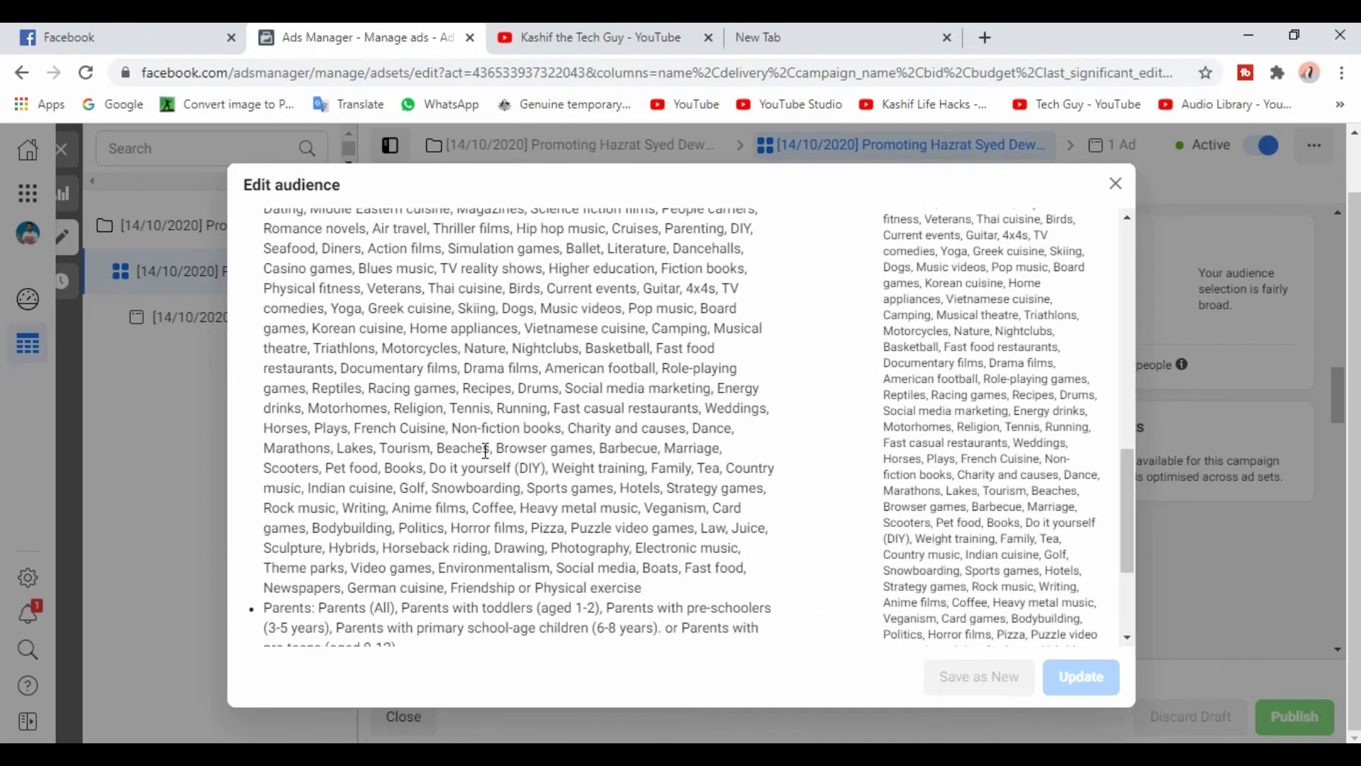
scroll(593, 397, up, 5)
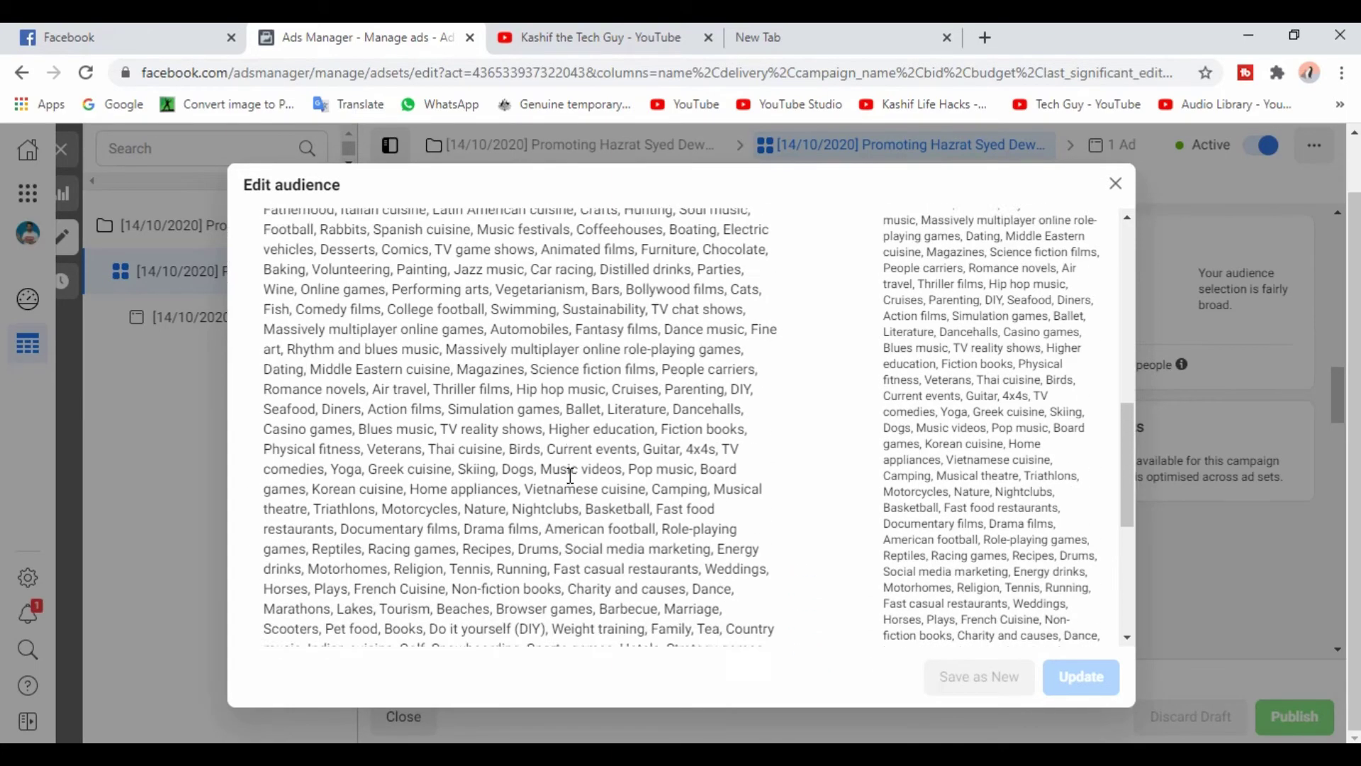
scroll(570, 475, up, 7)
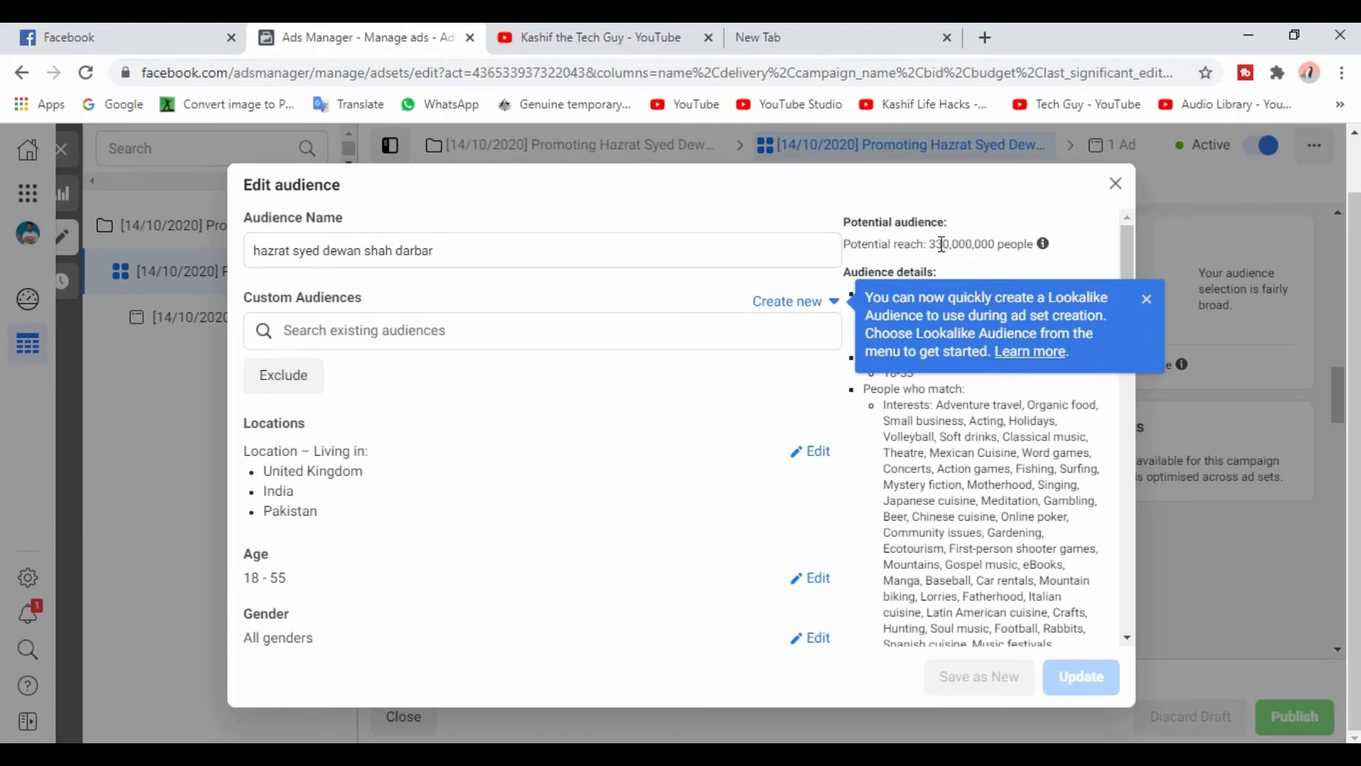
- Check the saved audience's potential reach, dismiss the Lookalike Audience tip and close the audience editor without updating it
drag(941, 244, 931, 244)
click(687, 193)
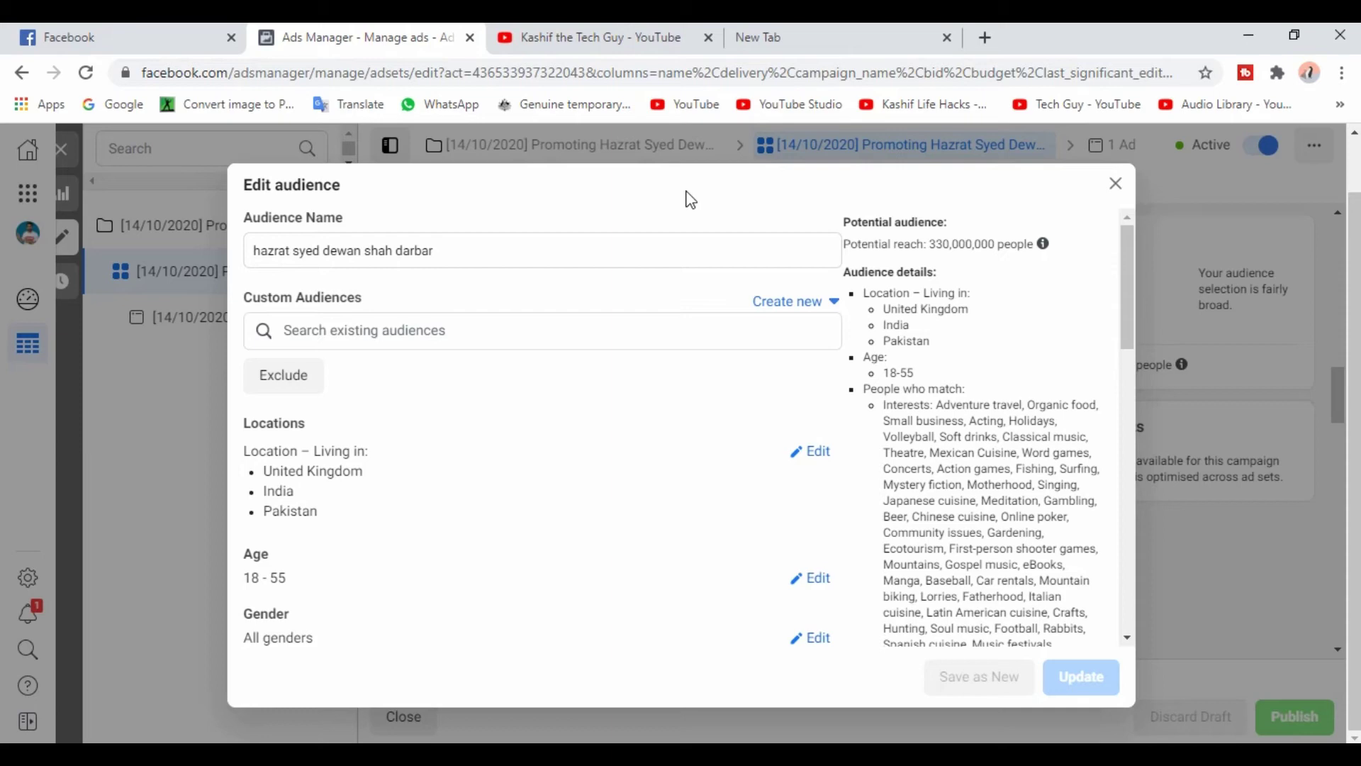
click(1111, 185)
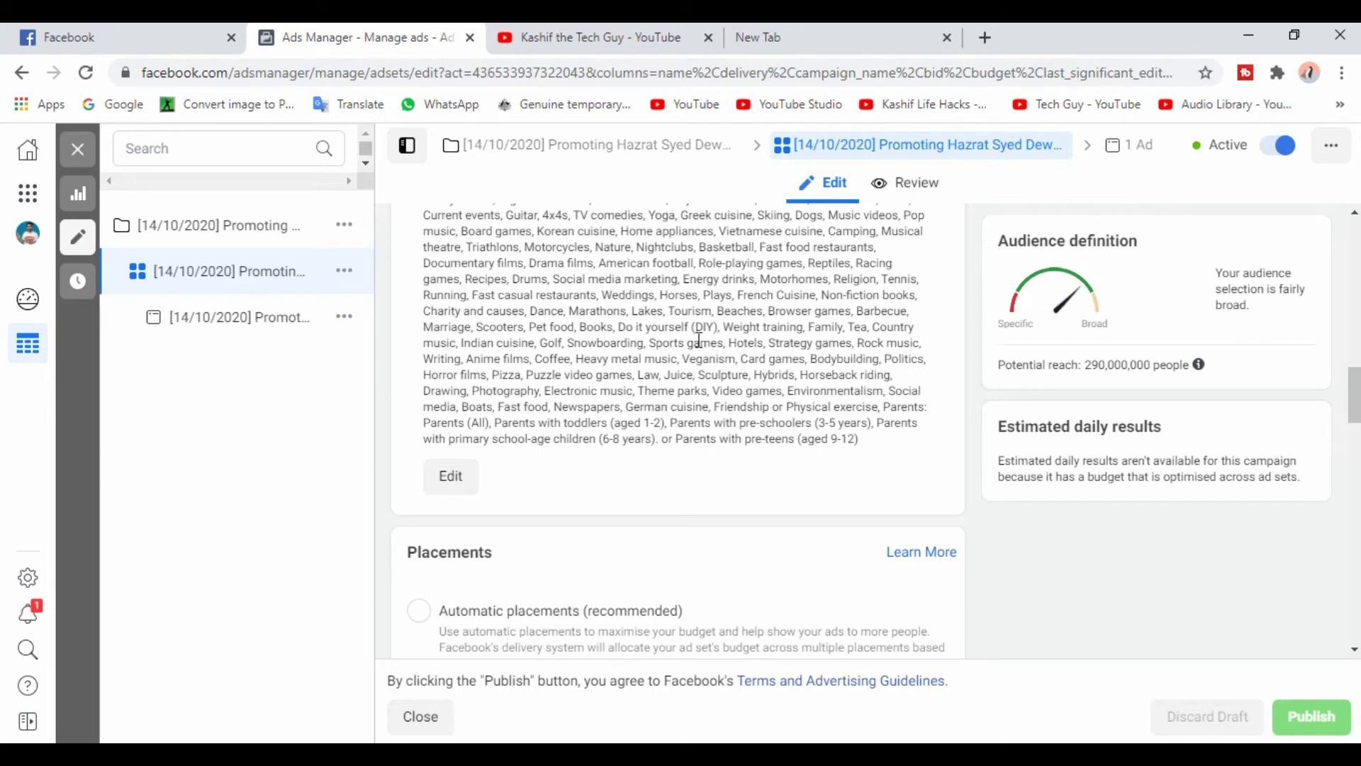
- Review the ad set's placement settings, including manual placements, devices, platforms and the feed placements
scroll(731, 376, down, 1)
scroll(847, 490, down, 1)
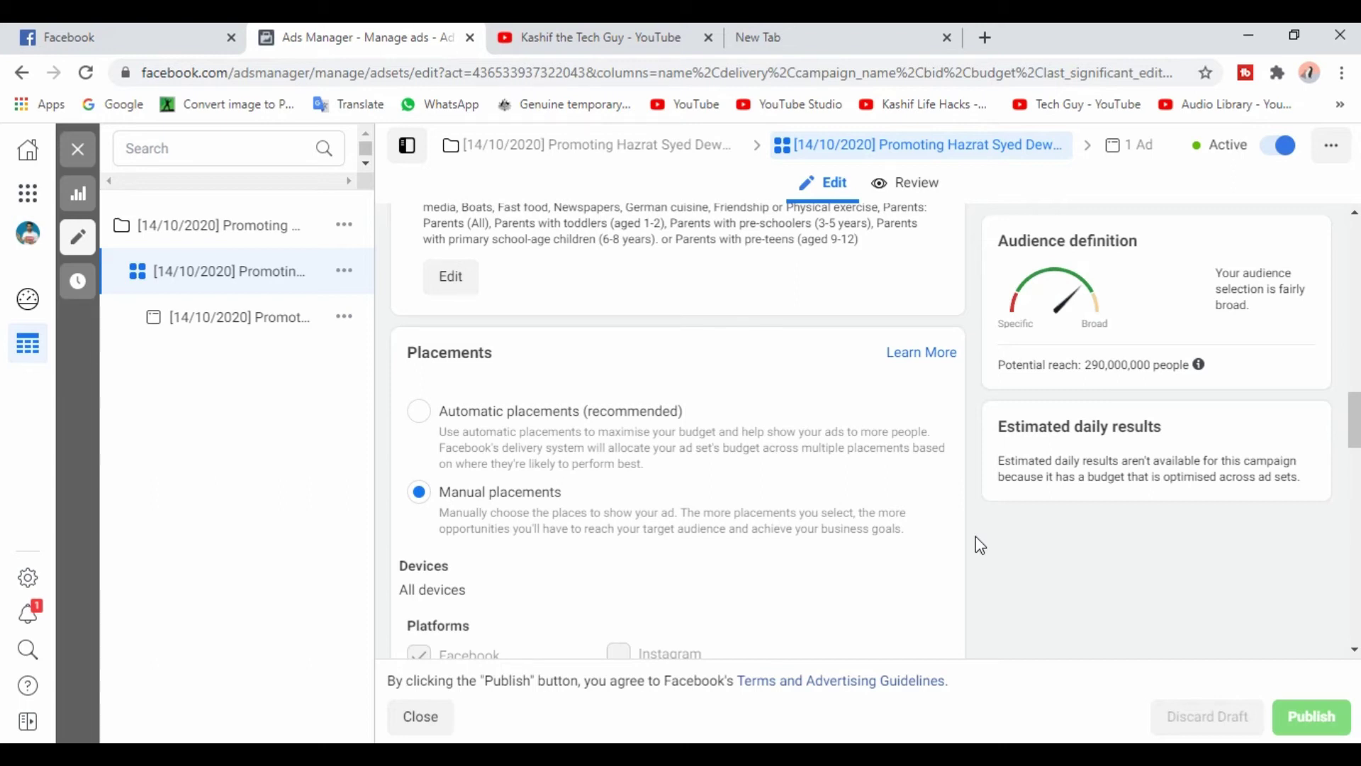
scroll(385, 442, down, 2)
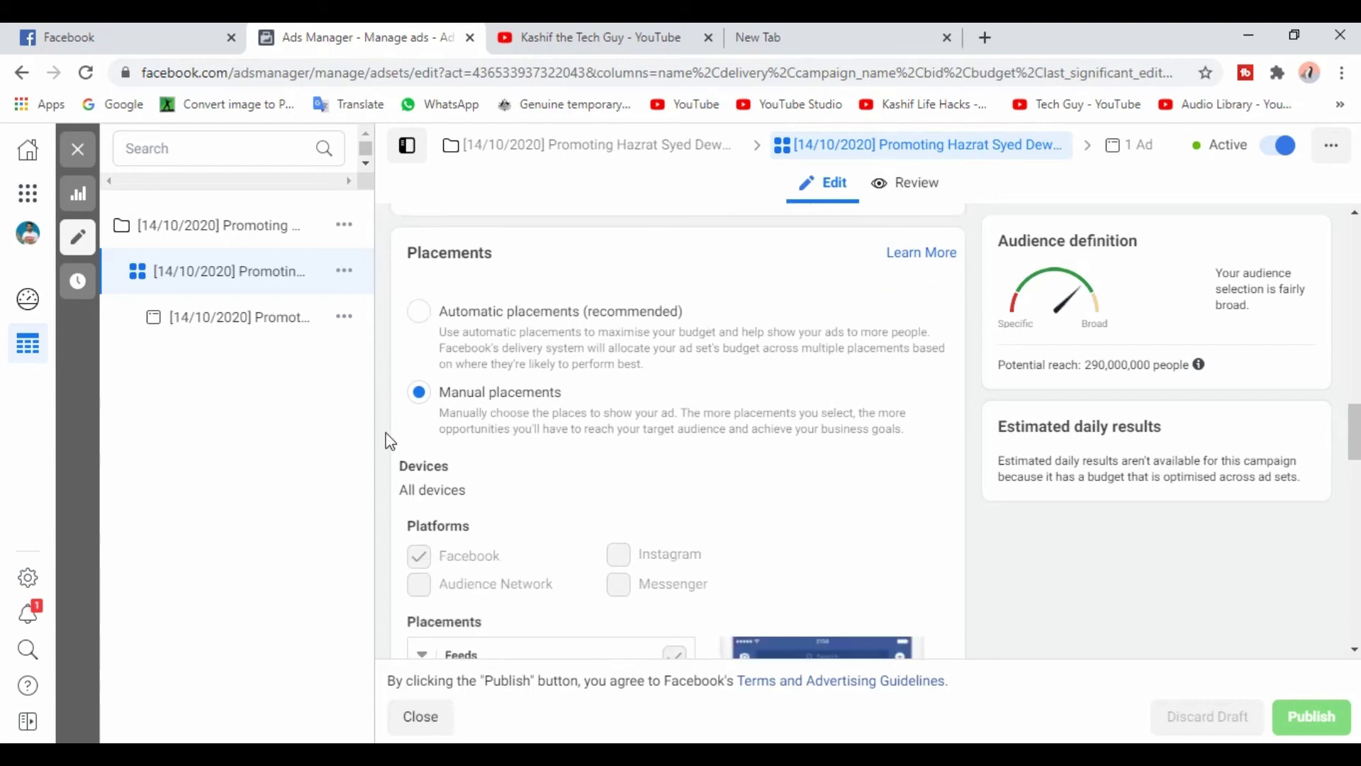
scroll(429, 505, down, 2)
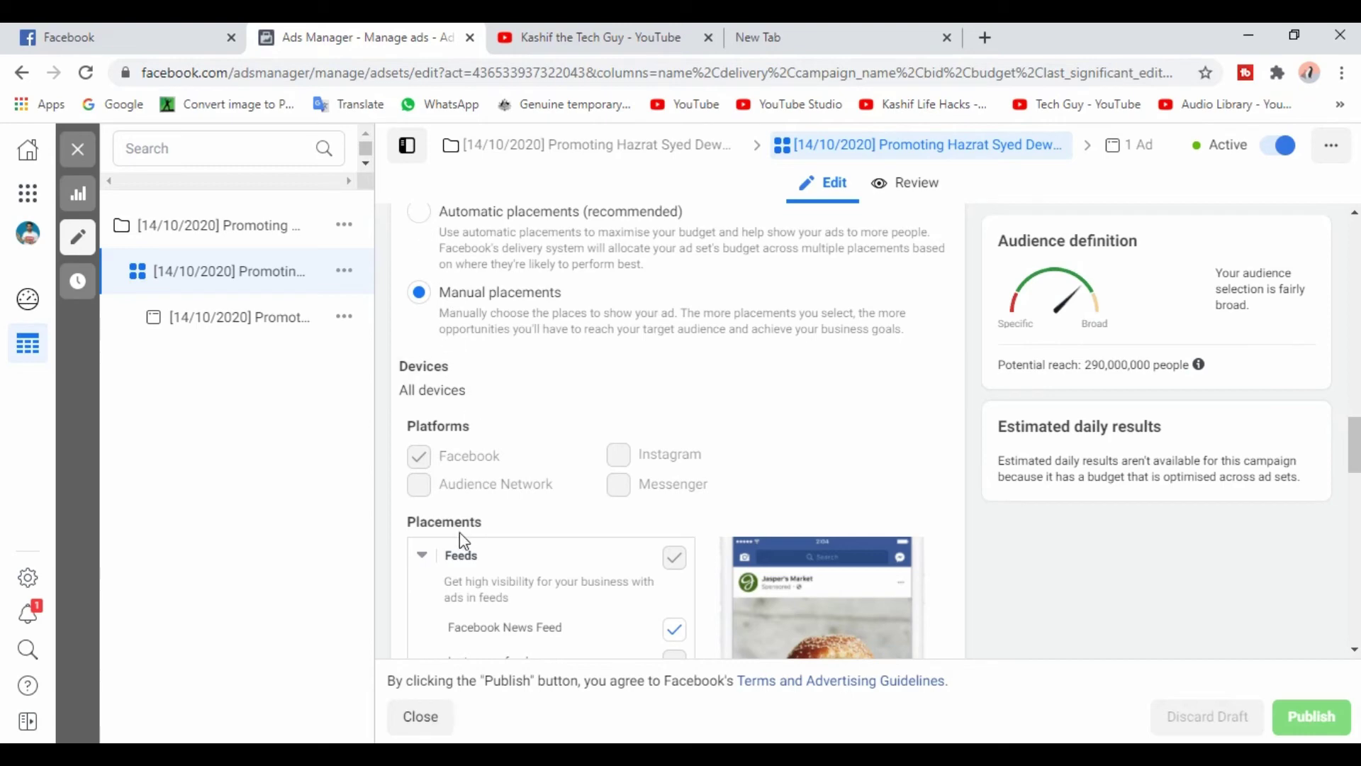
click(426, 485)
scroll(448, 418, down, 3)
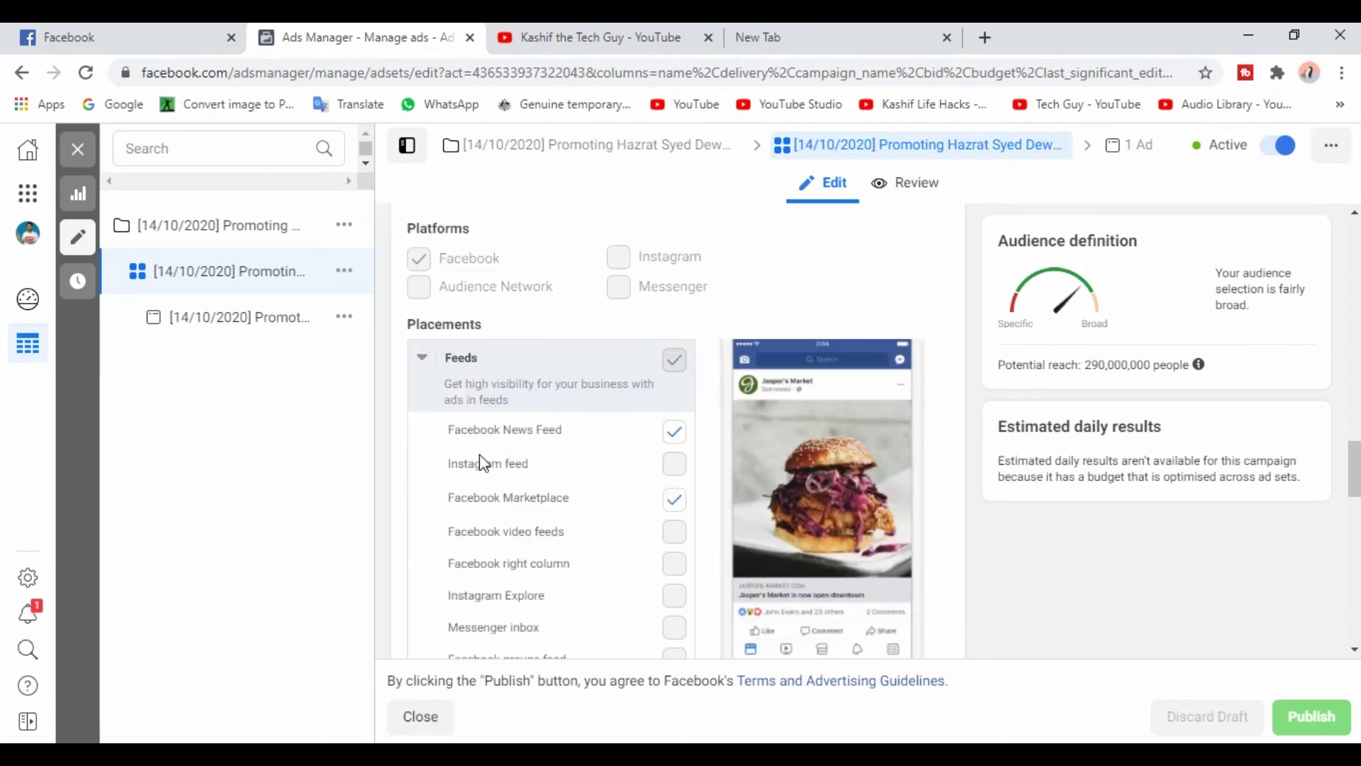
- Expand the additional options of the ad set's Optimisation and delivery section to view when charges apply
scroll(617, 432, down, 8)
scroll(968, 545, down, 8)
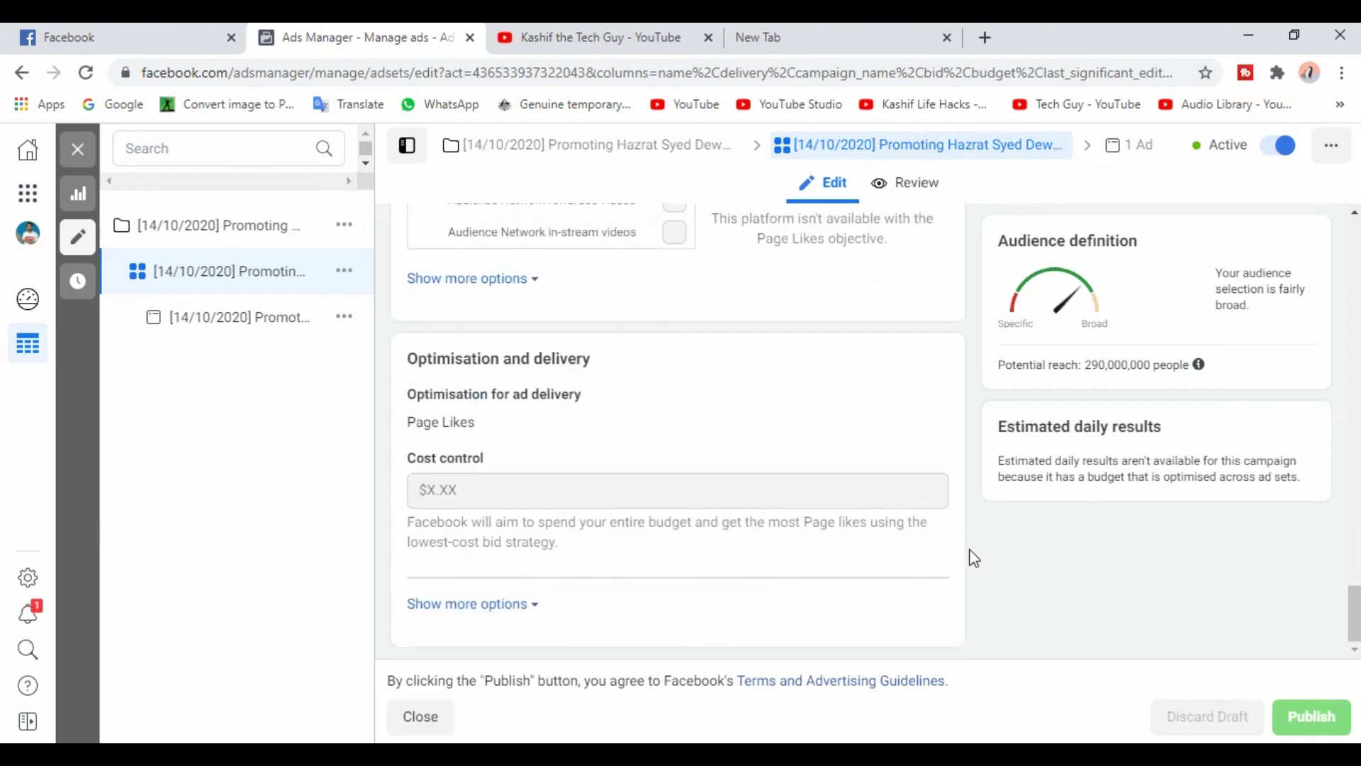
click(490, 606)
scroll(886, 567, down, 1)
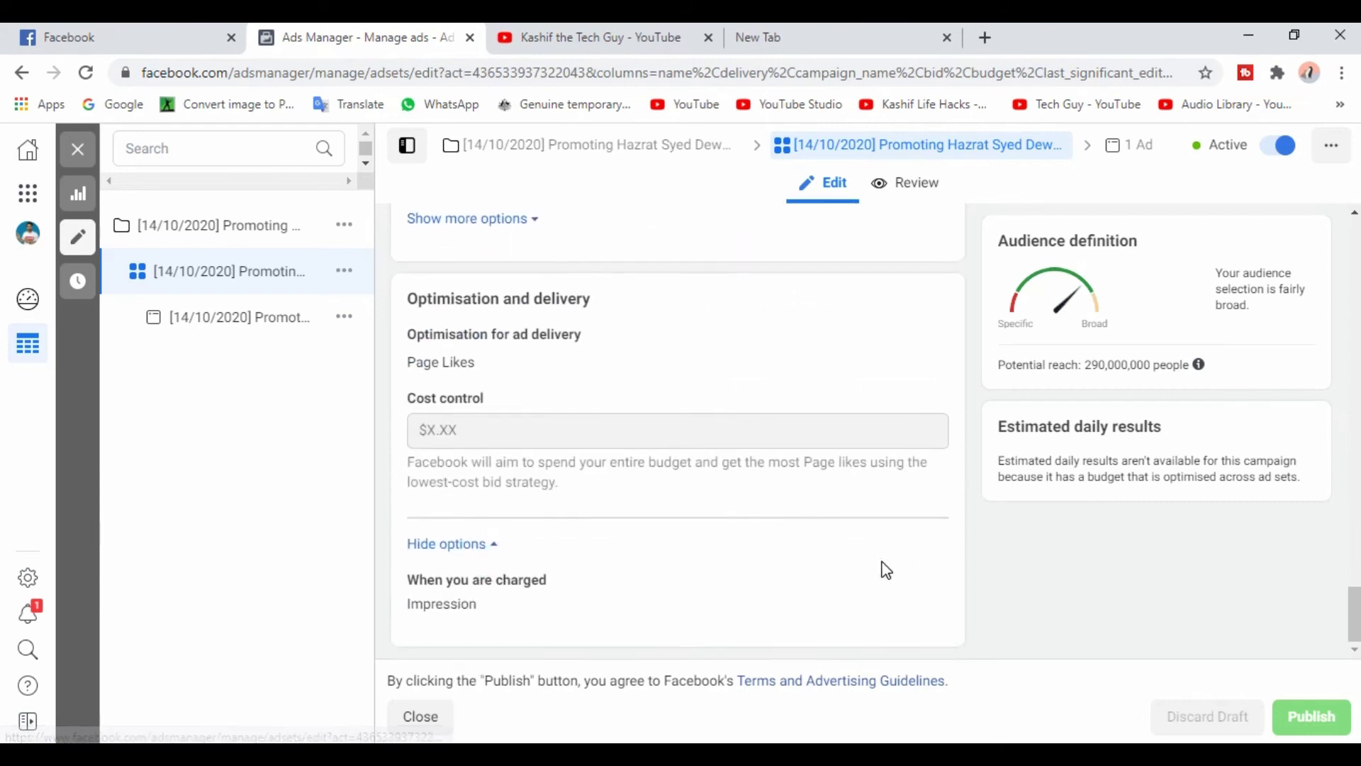
- Open the campaign's ad and examine its identity, creative media and the previews for Facebook Feeds and Marketplace
click(245, 323)
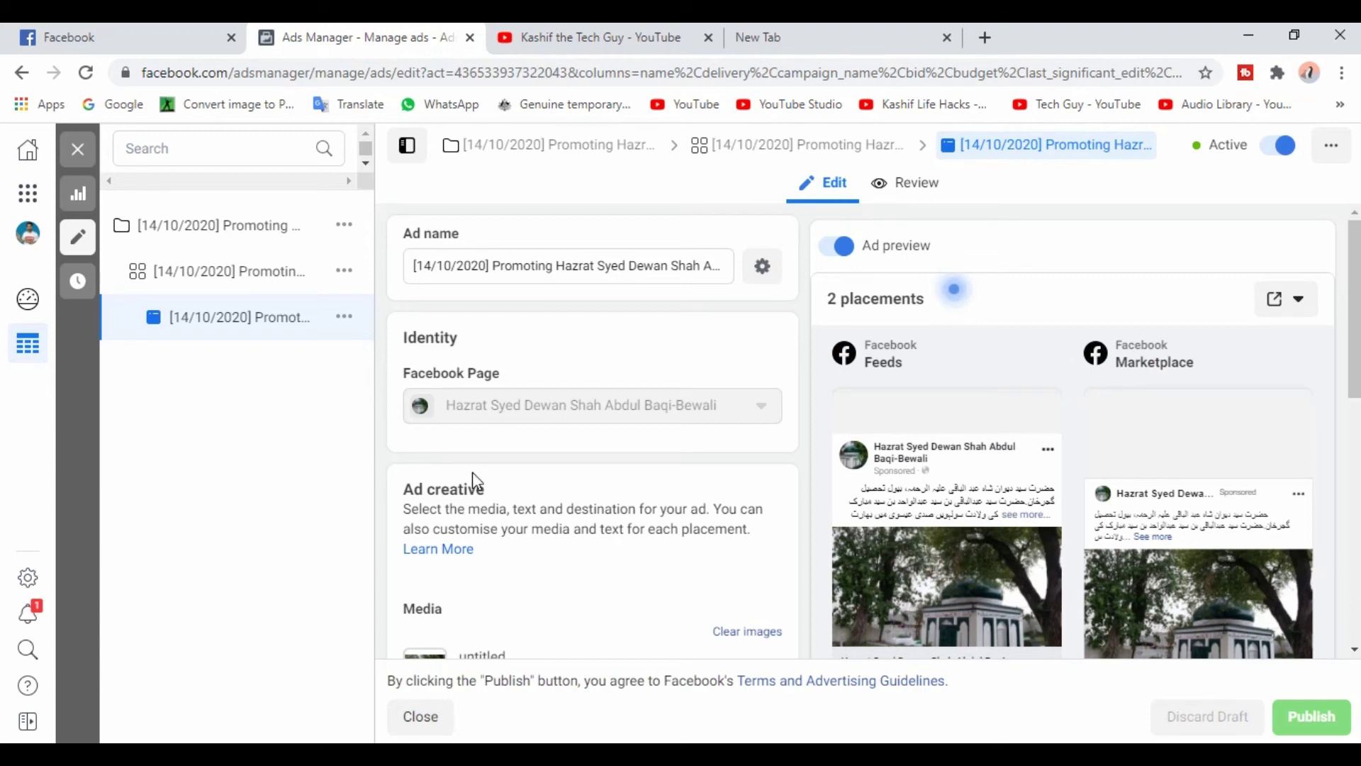
scroll(532, 468, down, 3)
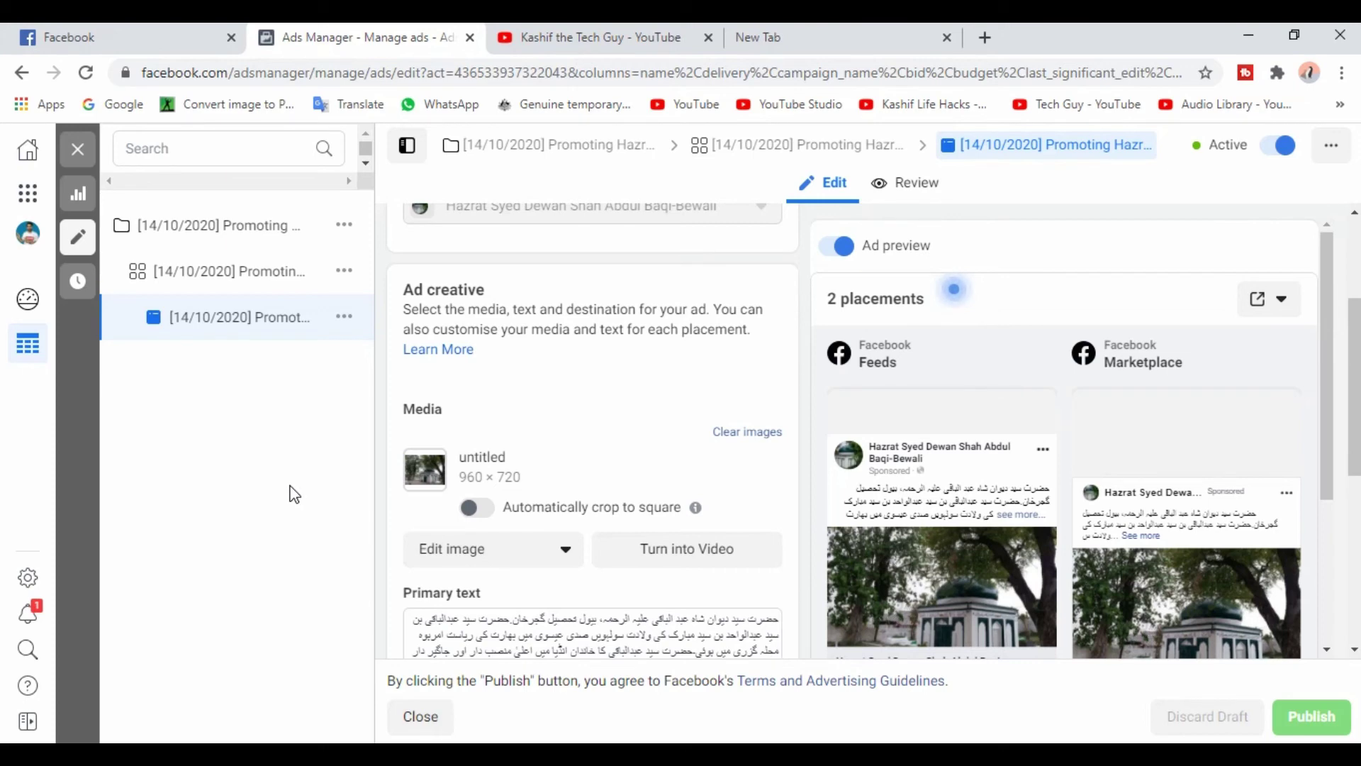
scroll(976, 376, up, 1)
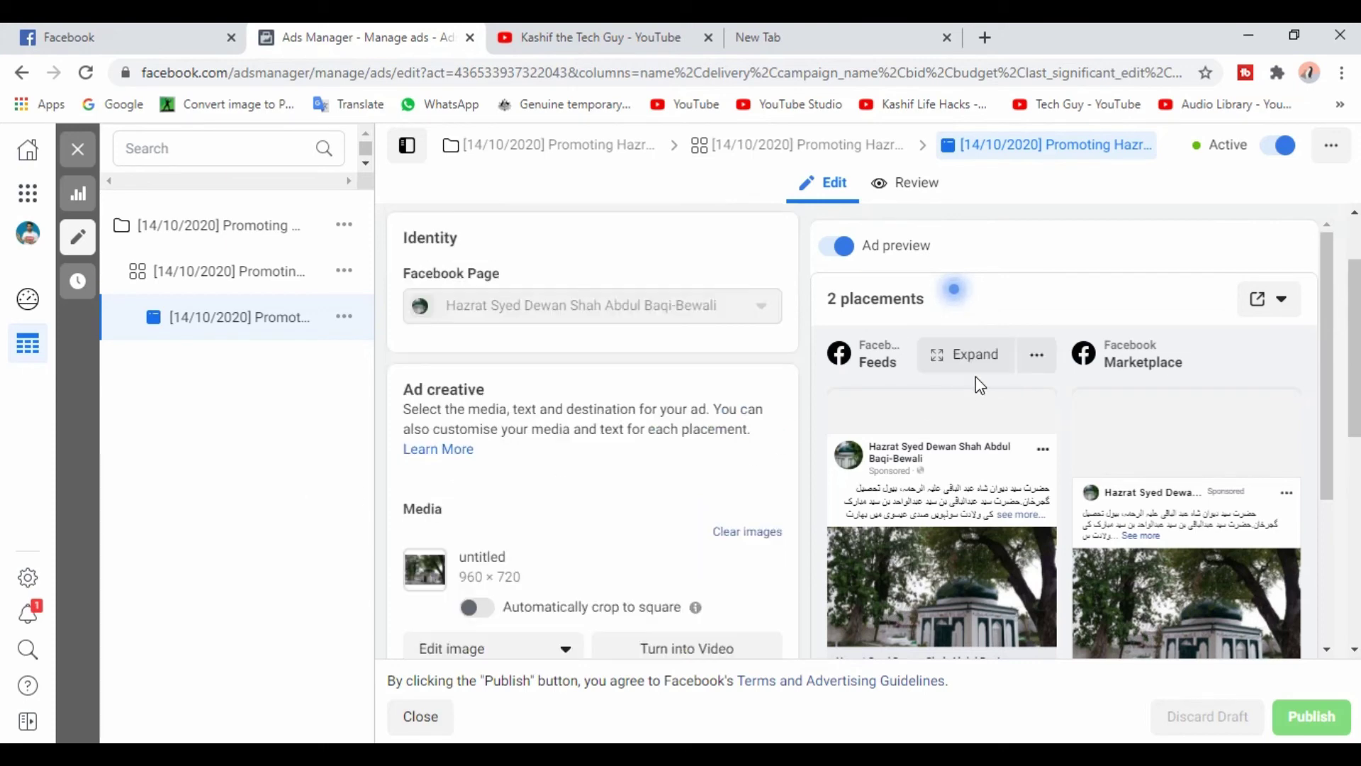
scroll(999, 394, down, 1)
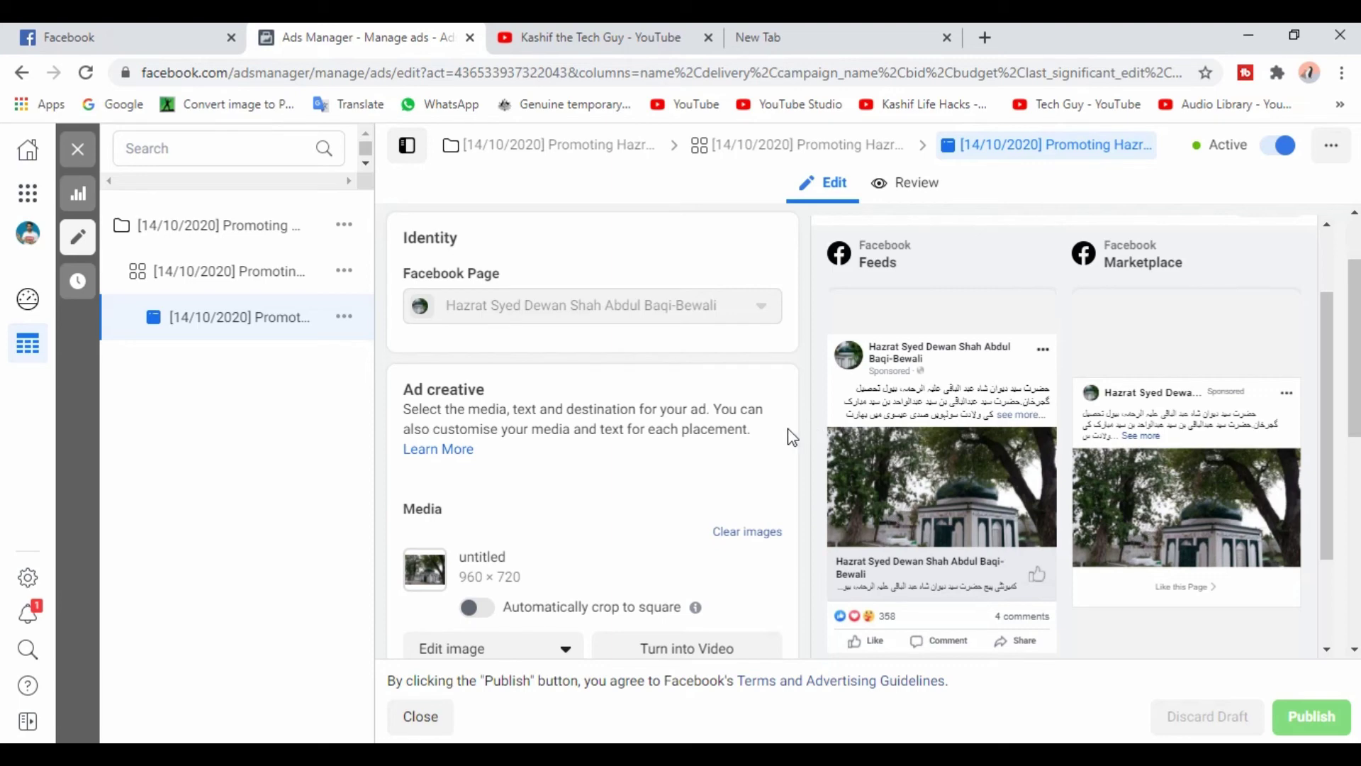
scroll(788, 428, down, 2)
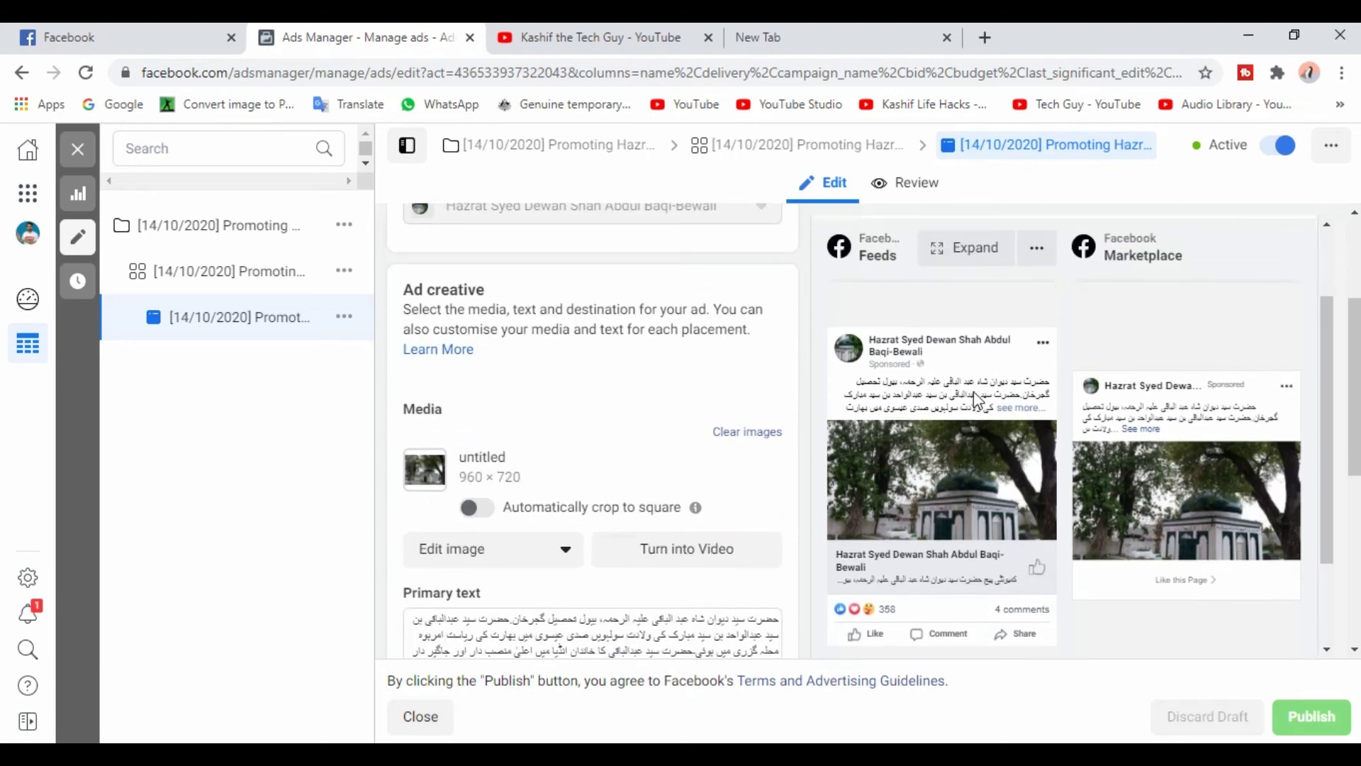
scroll(976, 369, down, 1)
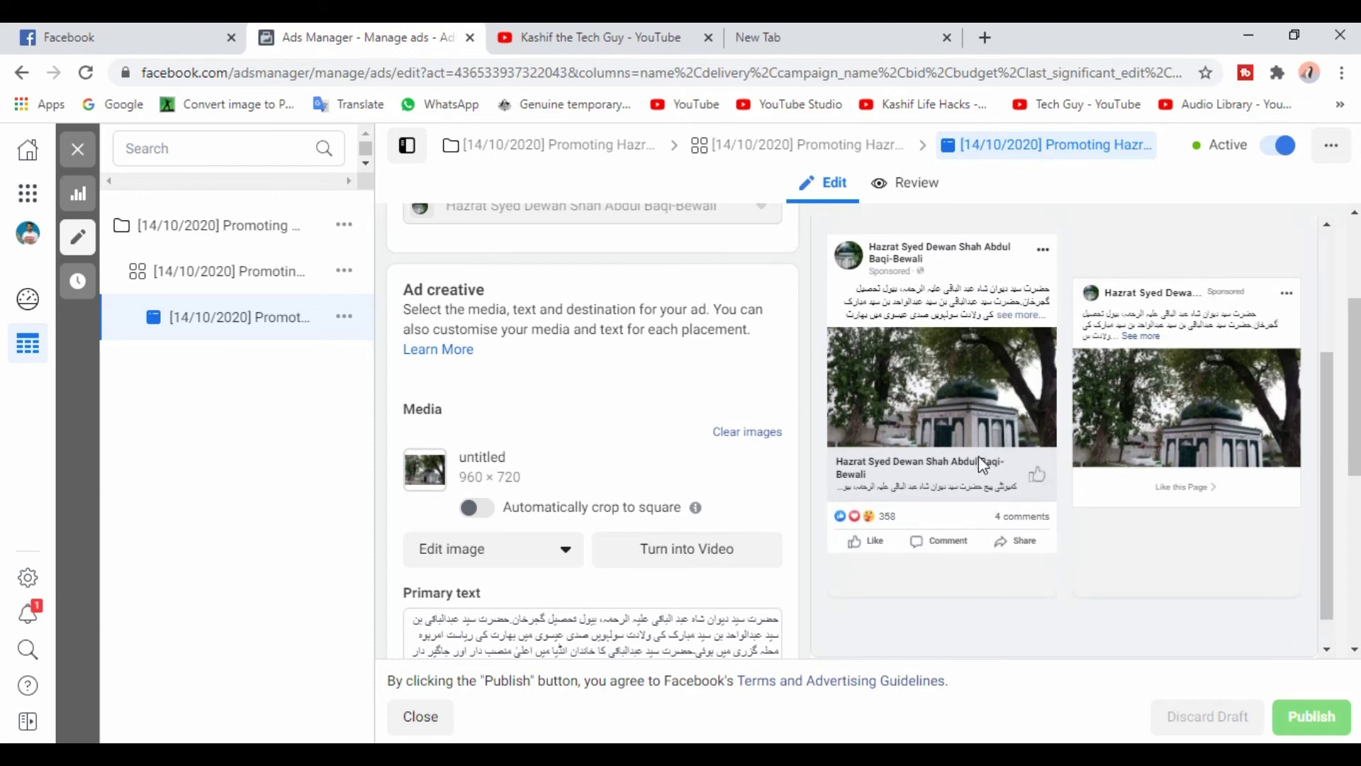
scroll(989, 465, up, 1)
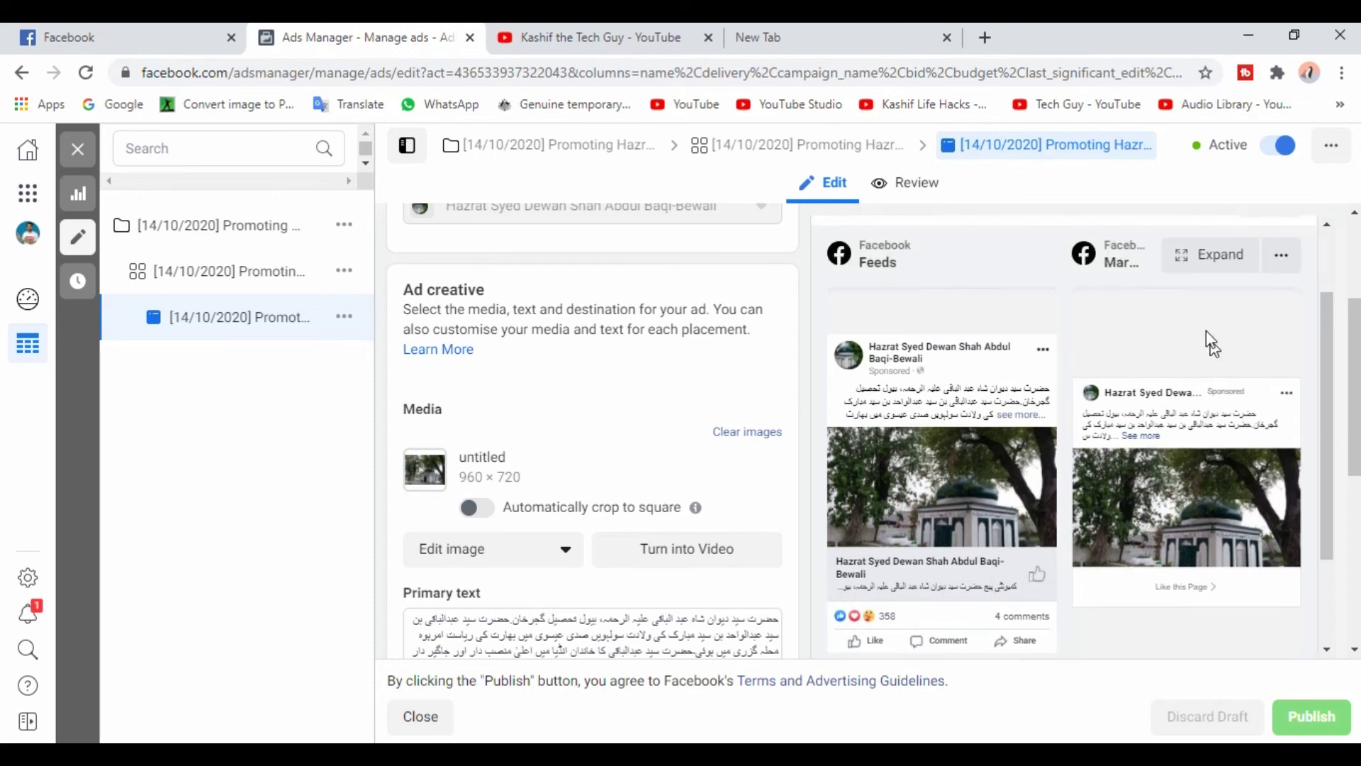
scroll(1130, 306, up, 1)
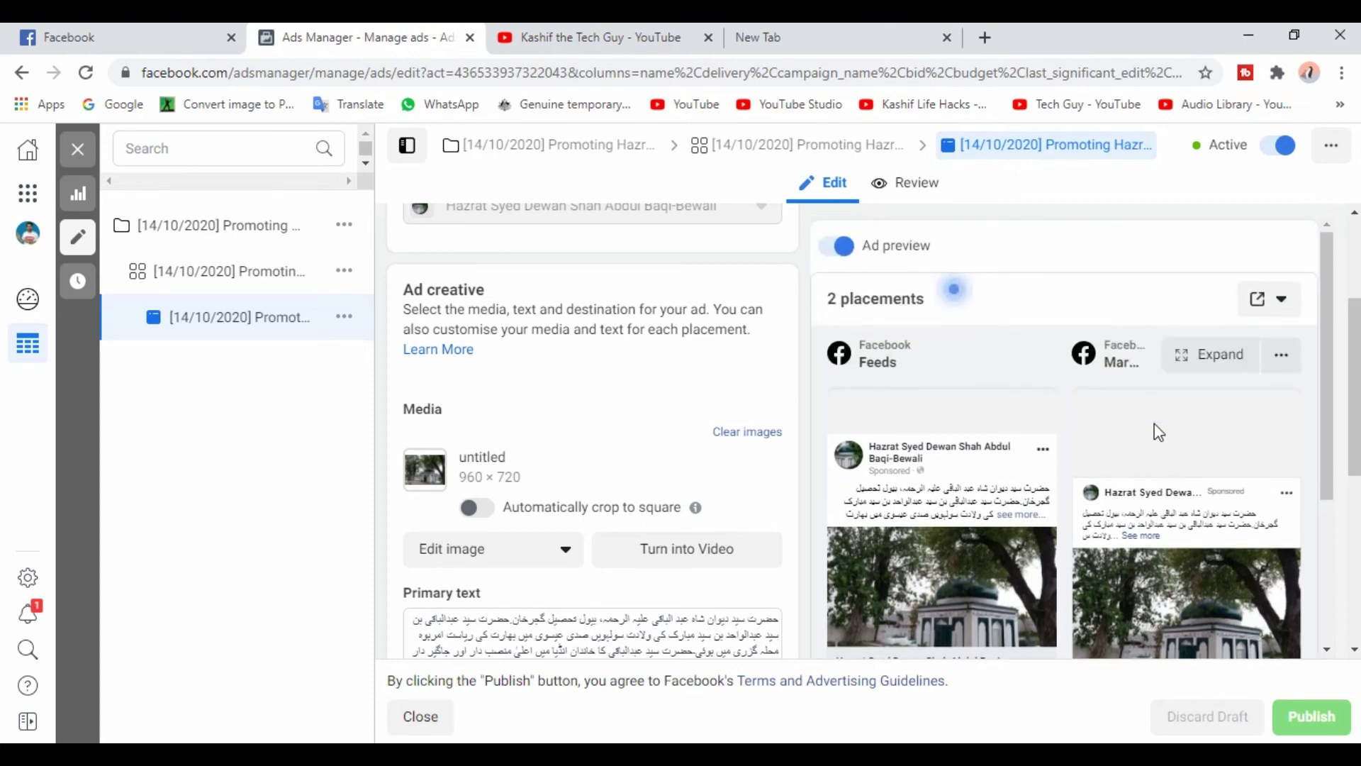
scroll(1160, 576, down, 2)
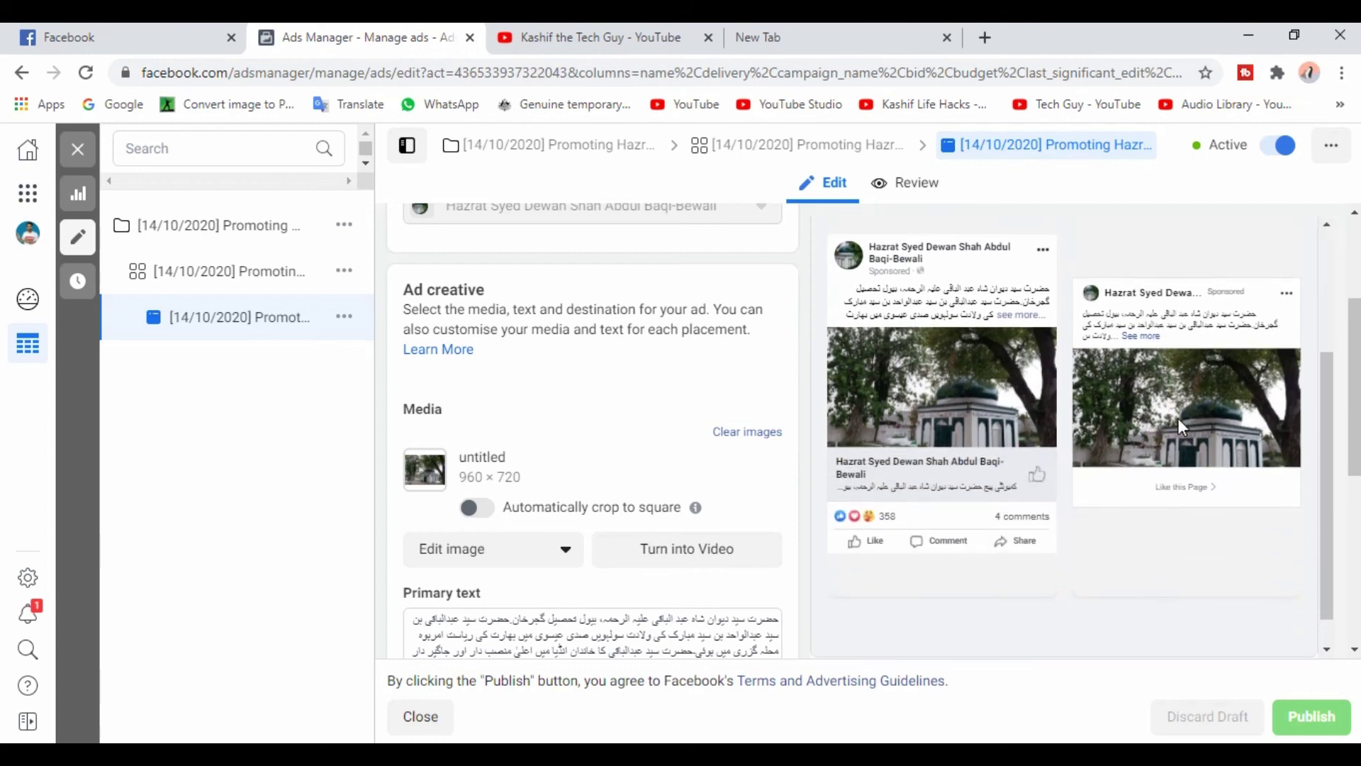
scroll(1206, 504, up, 1)
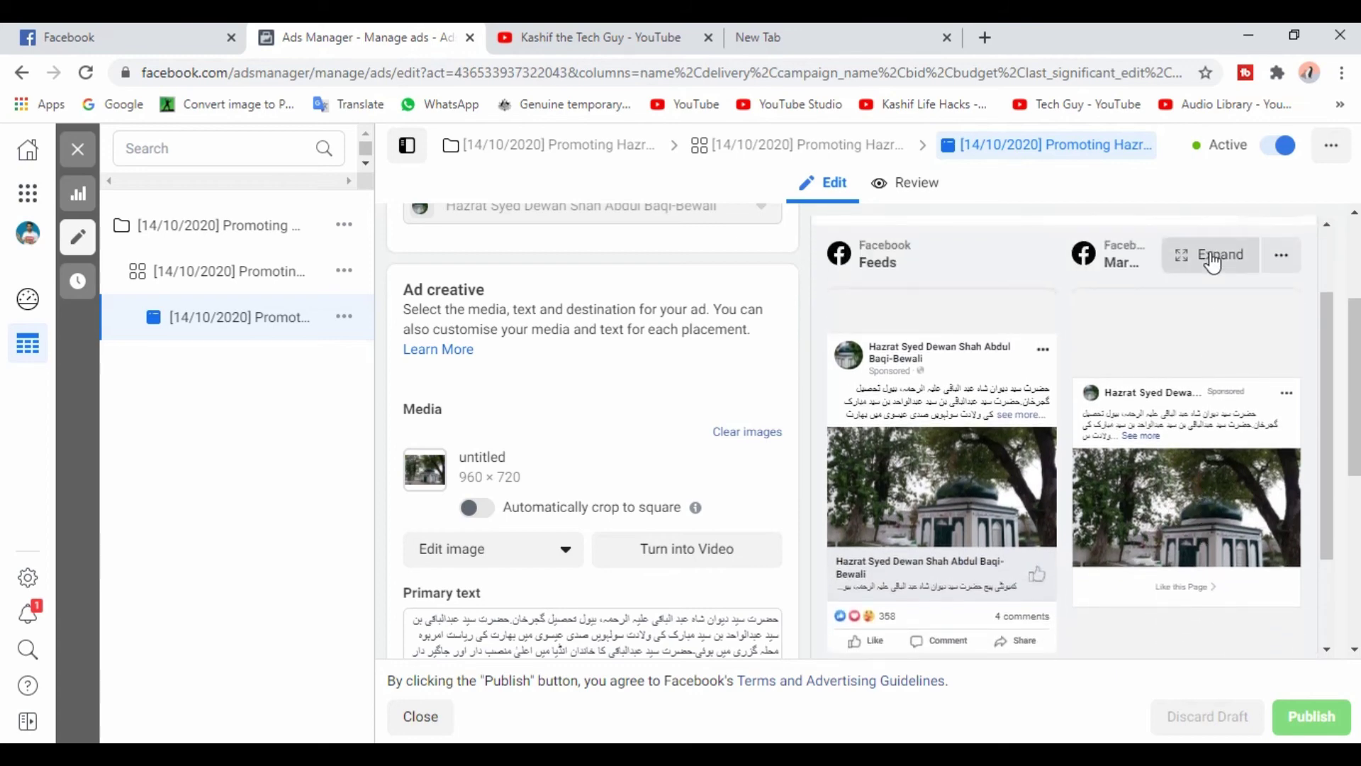
scroll(440, 439, up, 1)
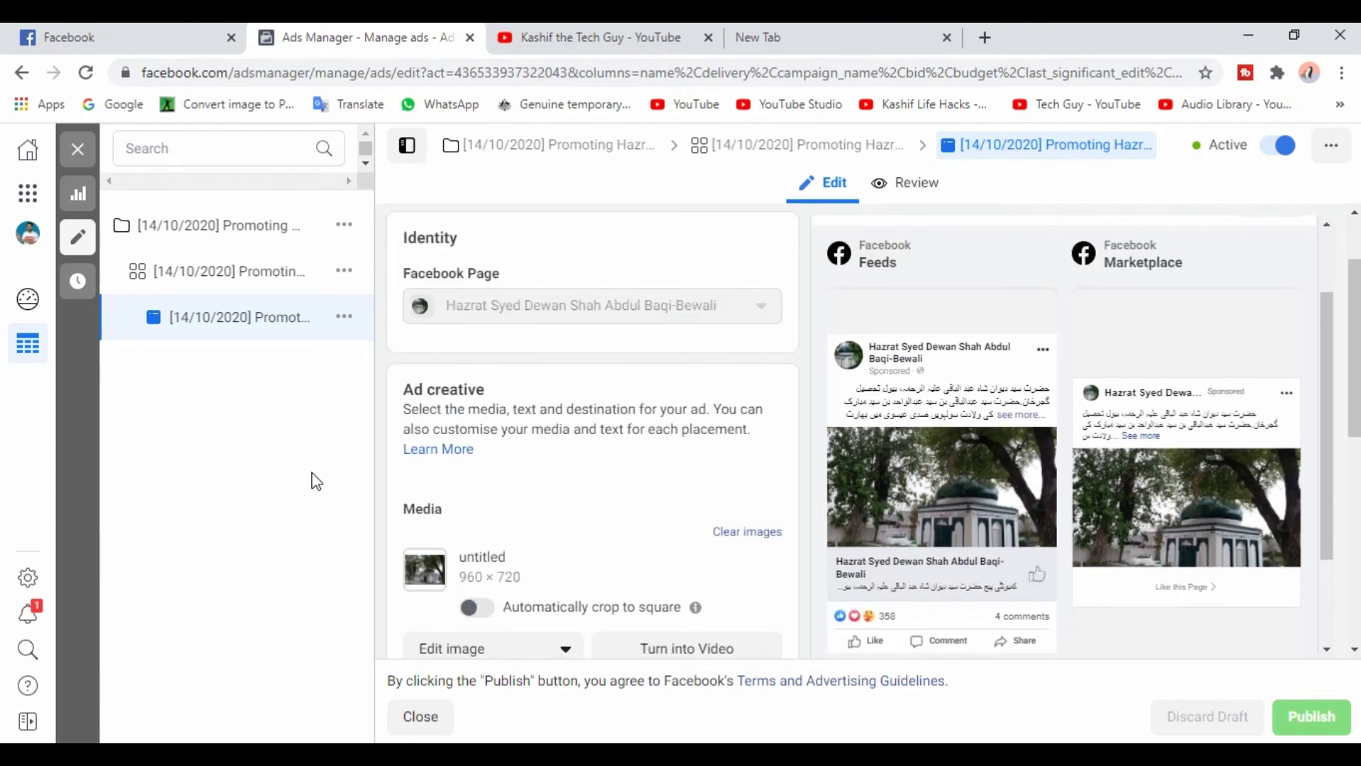
- Review the ad's primary text and tracking options, and enter the ad name field without changing the name
scroll(483, 466, down, 4)
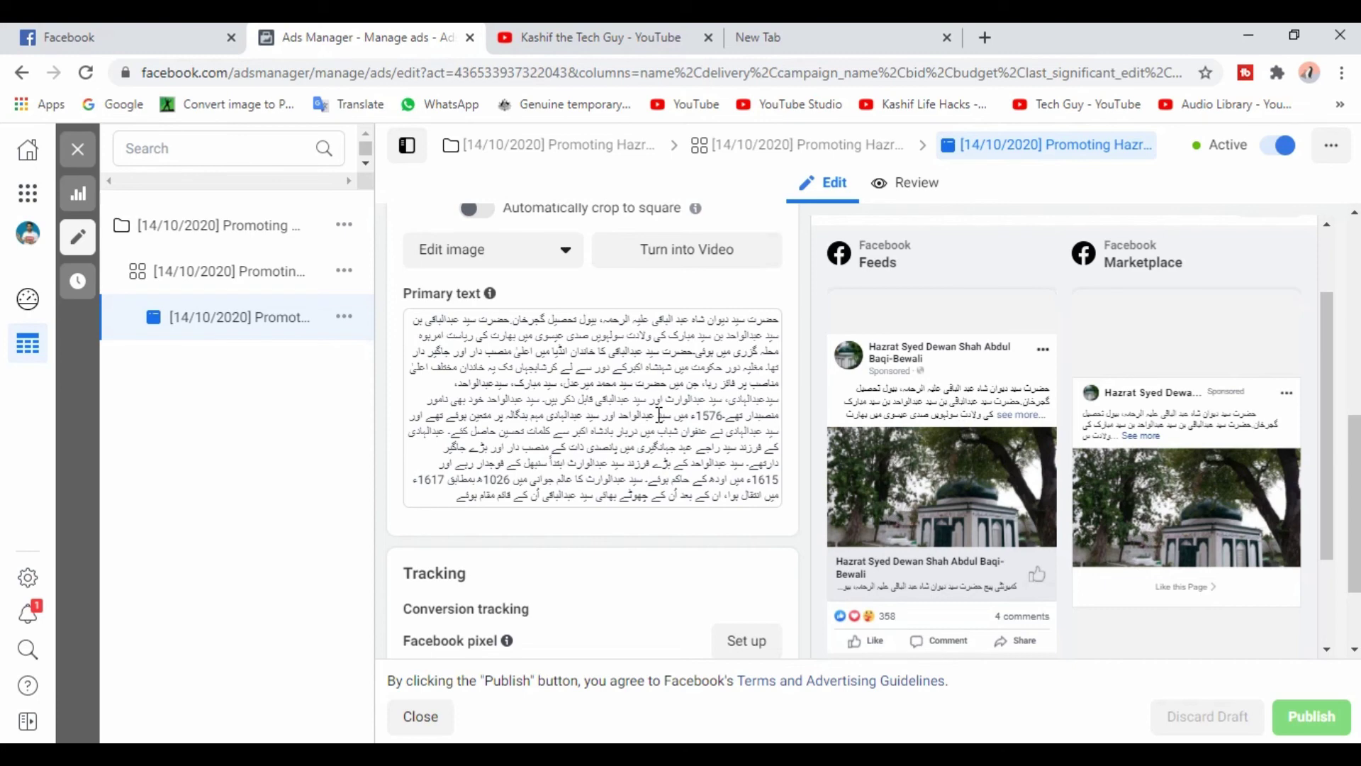
scroll(659, 415, down, 2)
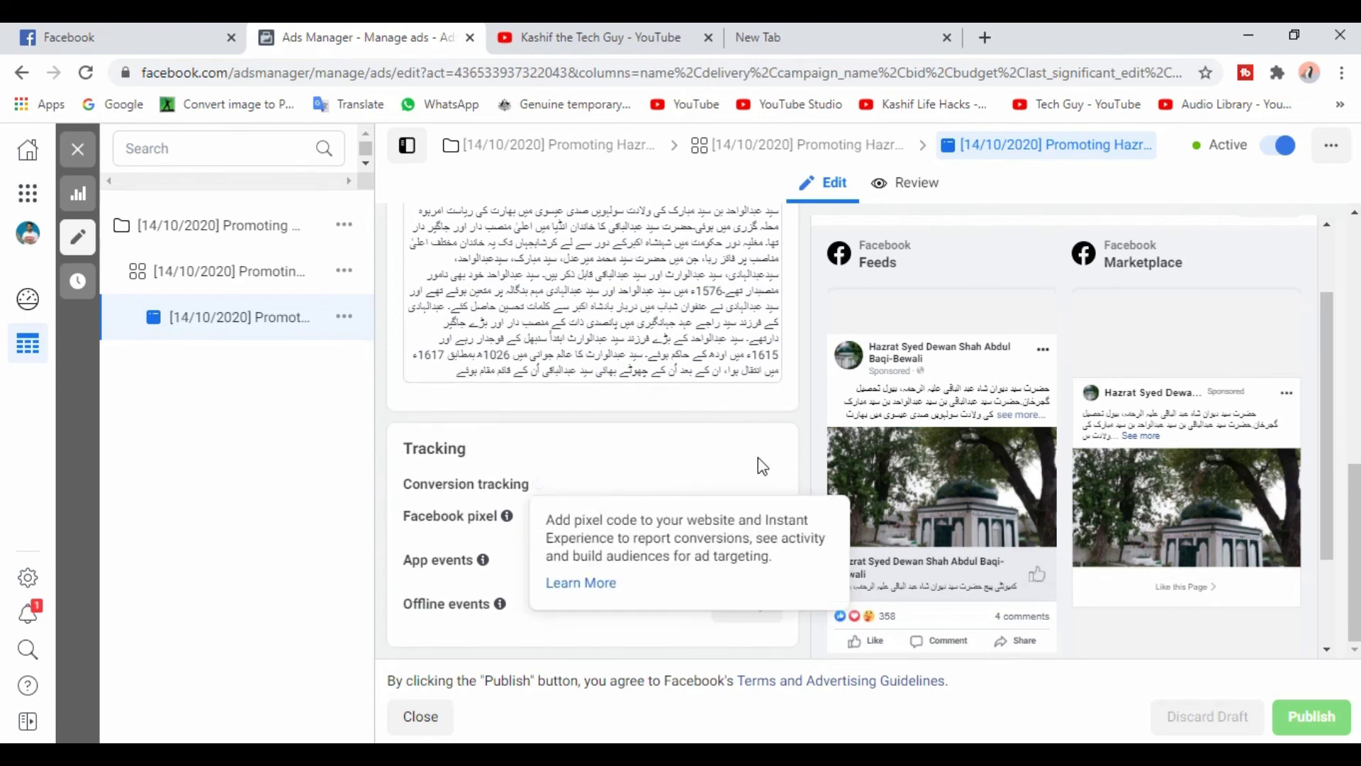
scroll(759, 457, up, 4)
scroll(897, 366, up, 5)
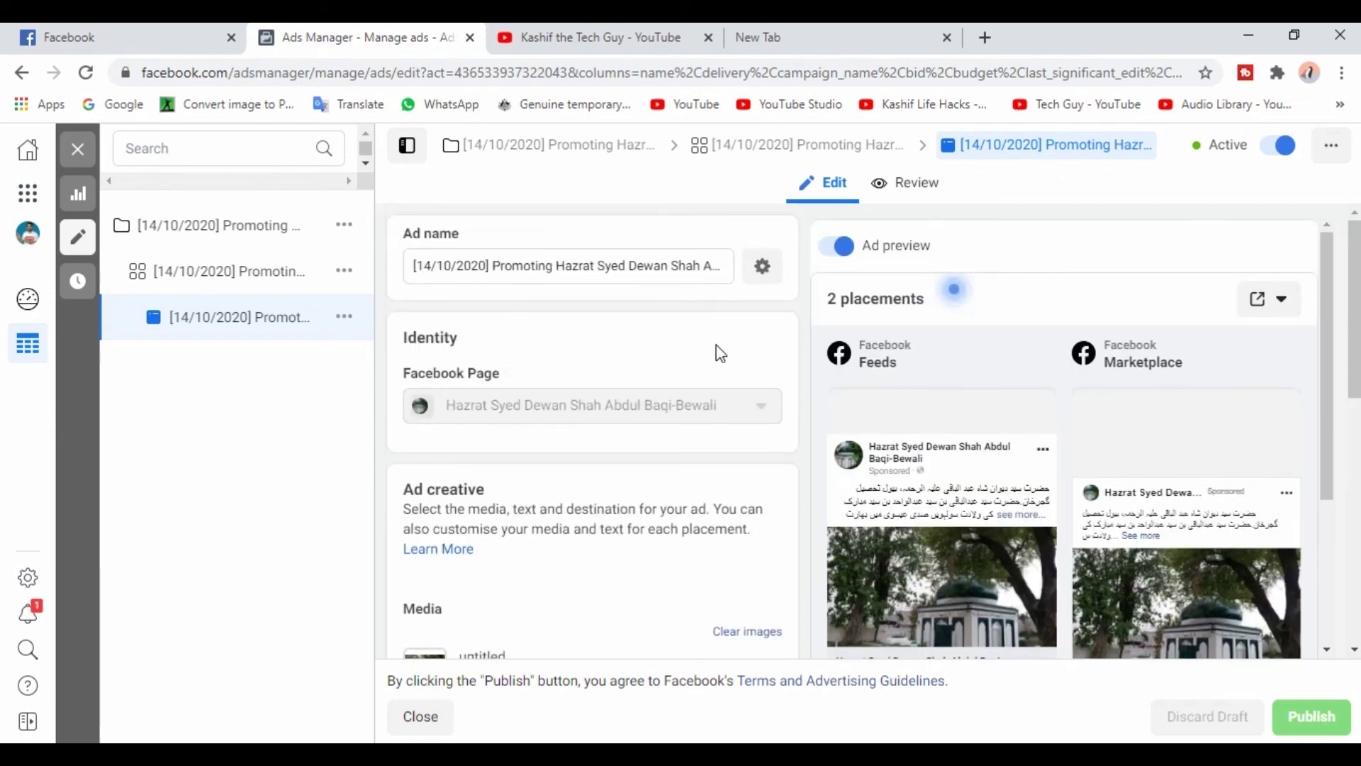
click(670, 266)
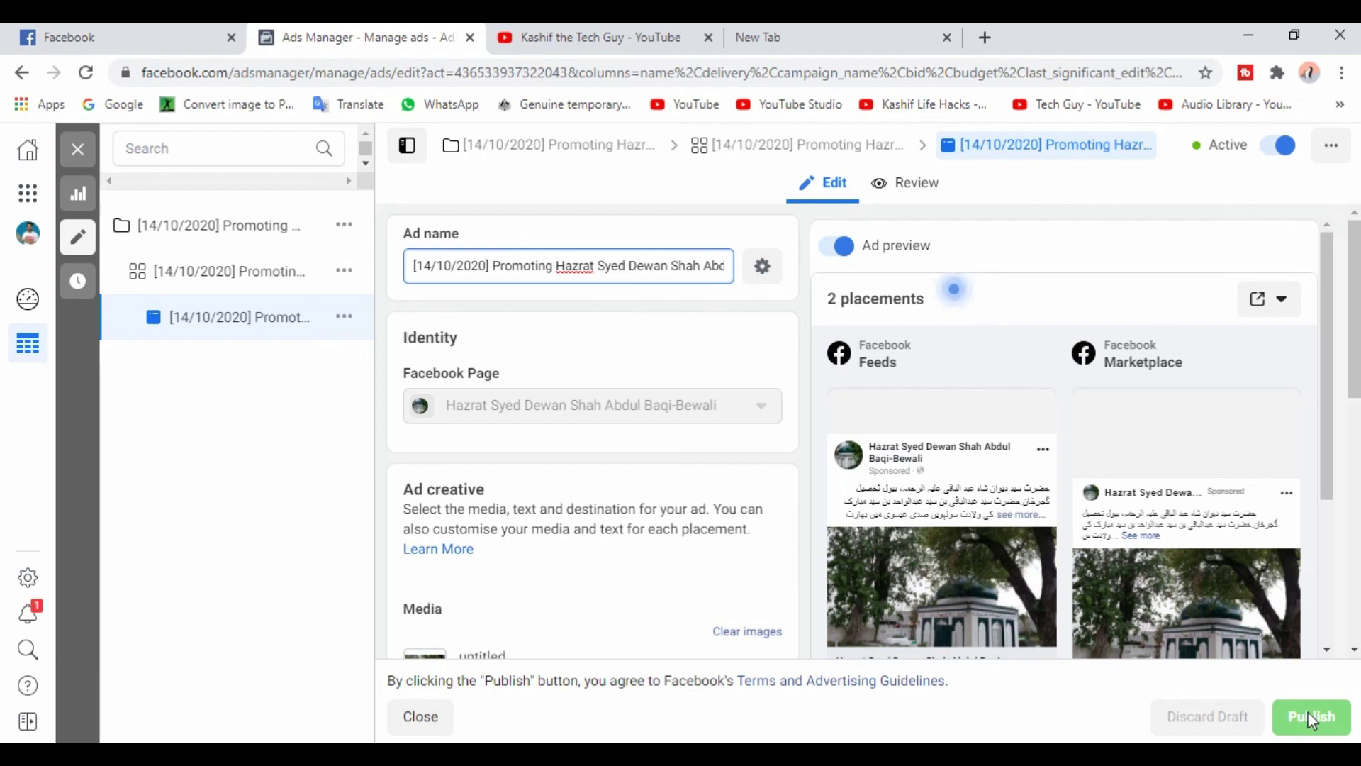
click(254, 571)
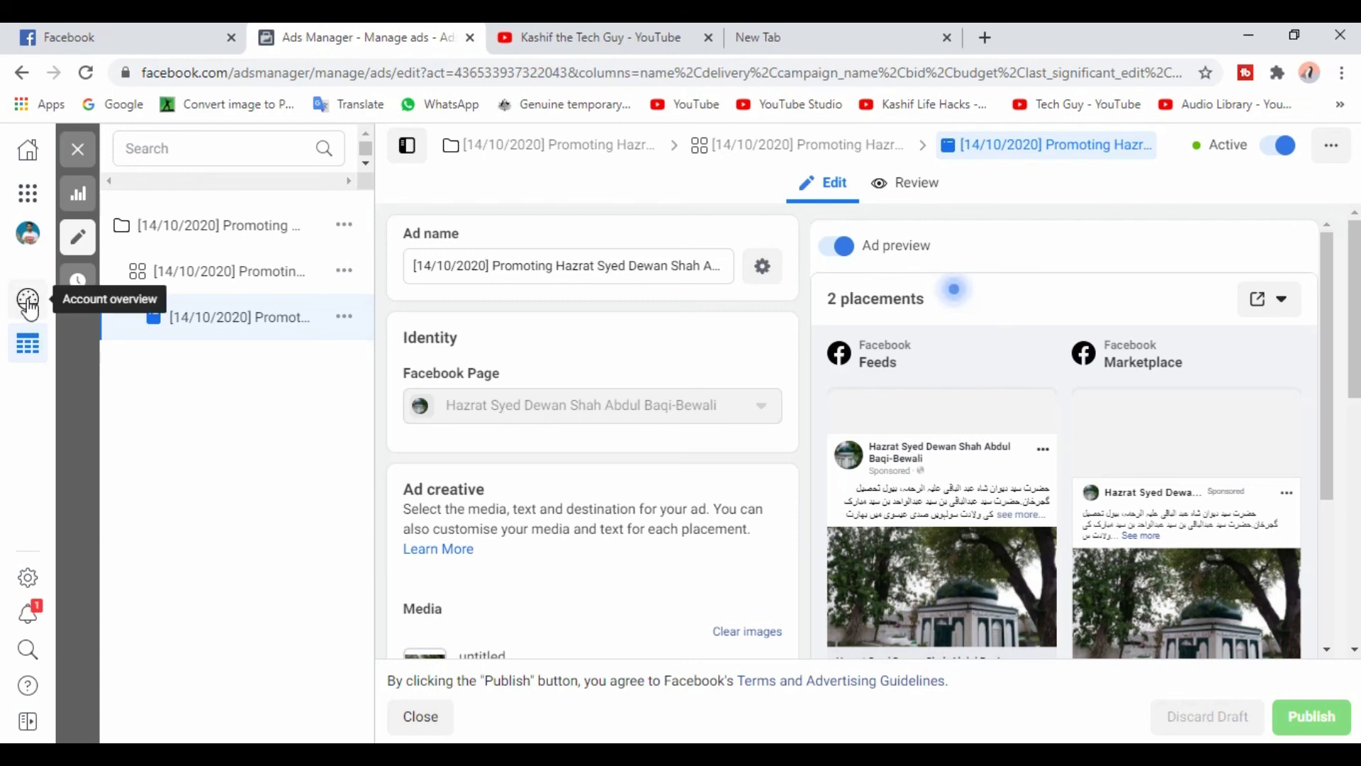
- Return to the list of all campaigns and switch to the open YouTube channel page
click(28, 345)
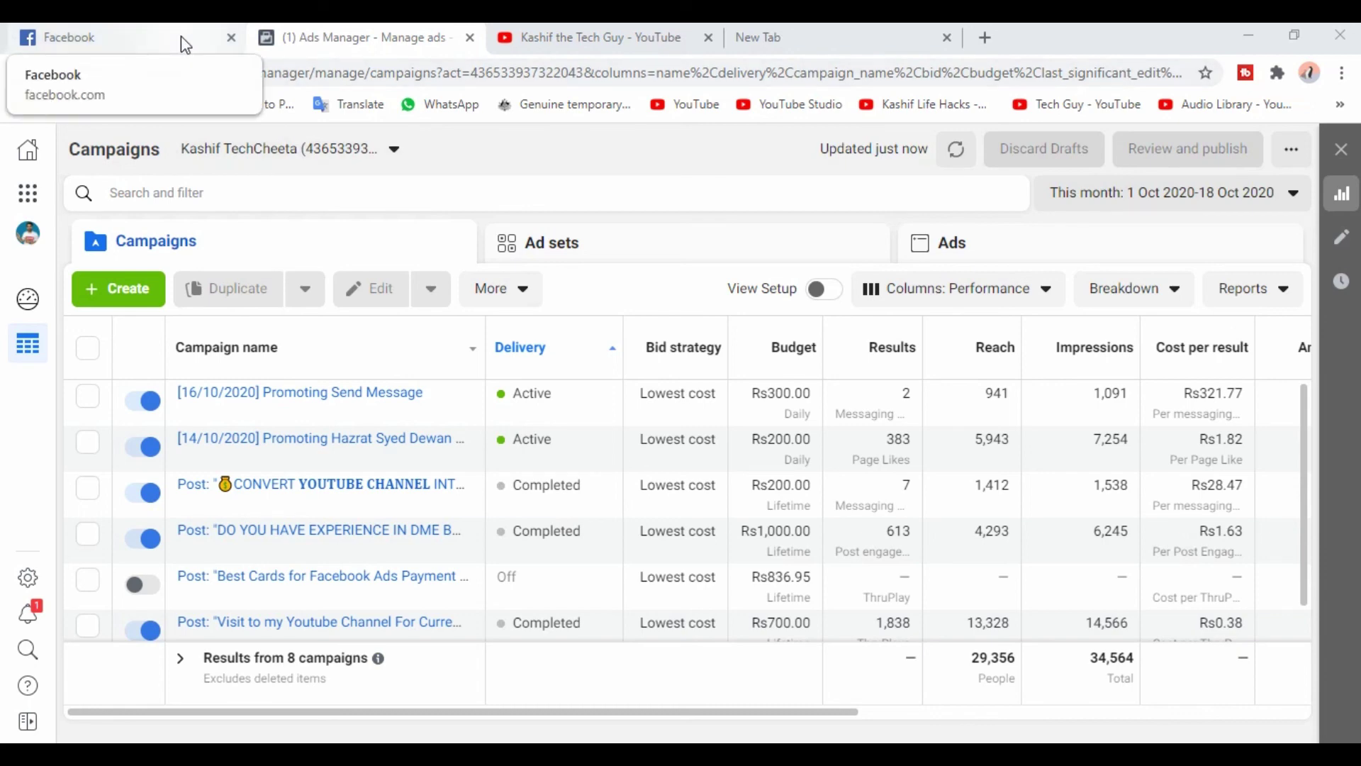
click(566, 48)
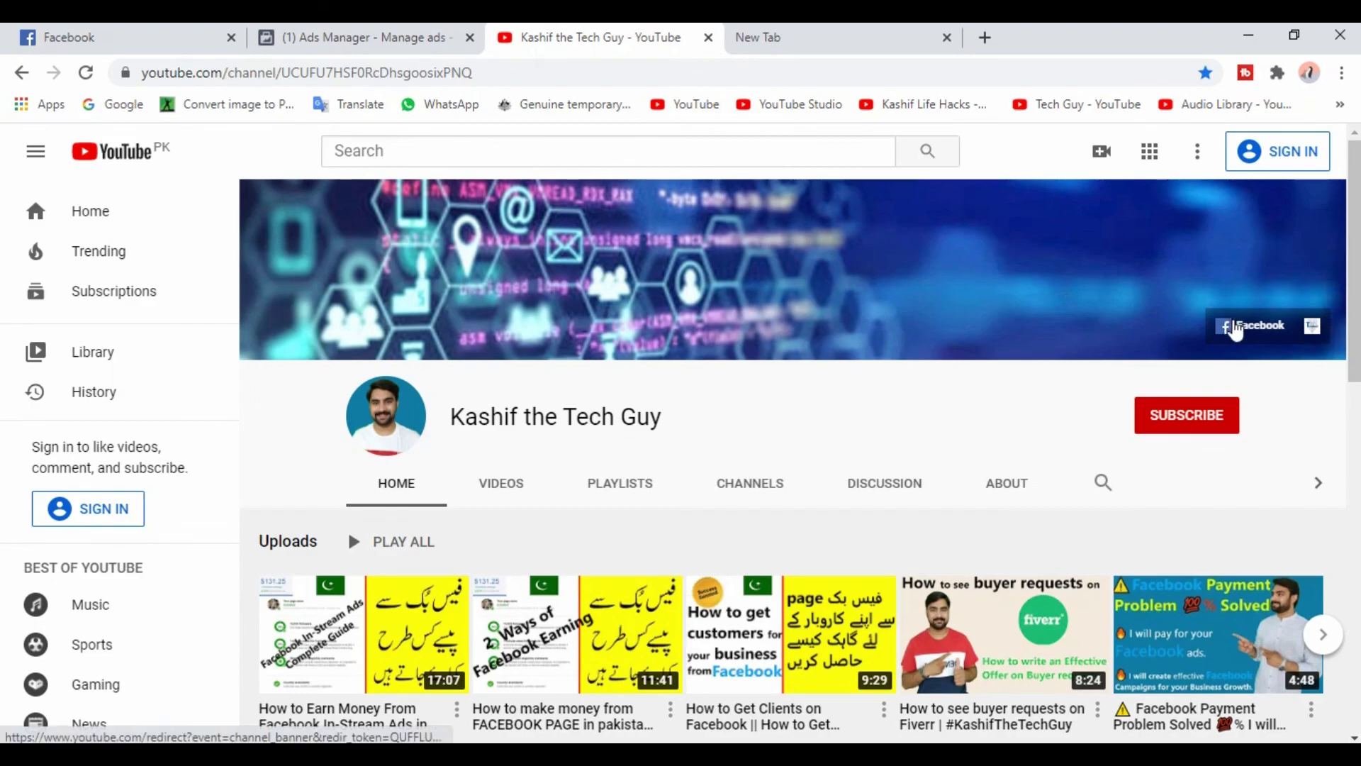